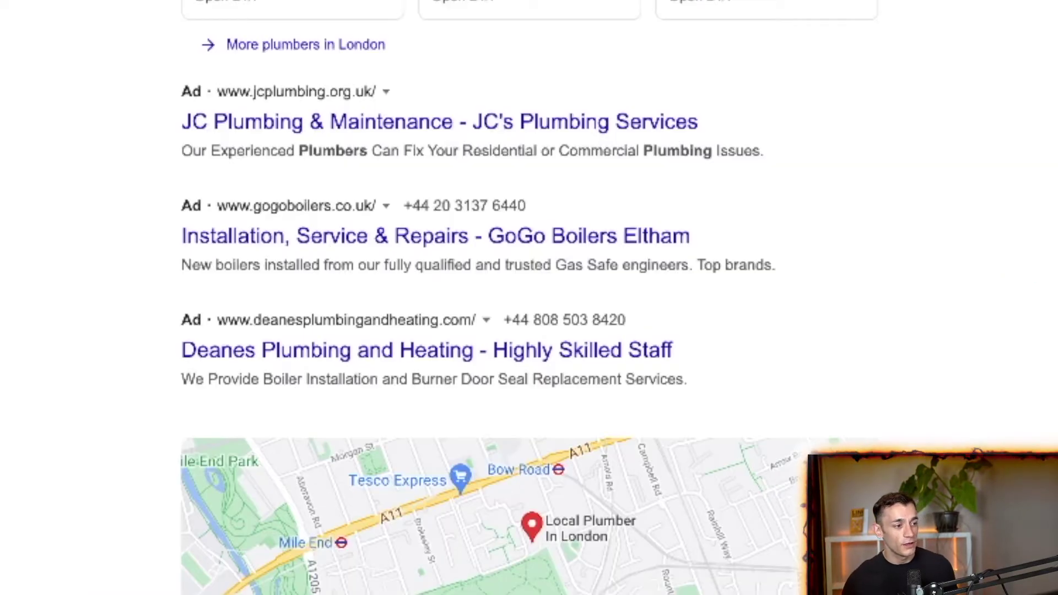
{"action": "scroll", "coordinate": [528, 297], "scroll_direction": "down", "scroll_amount": 10}
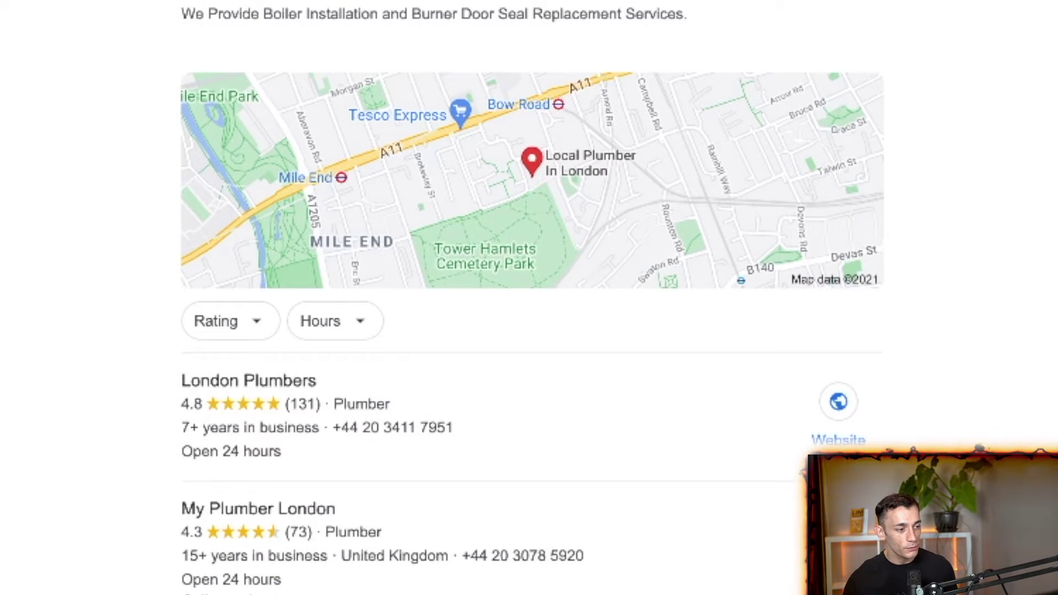
{"action": "scroll", "coordinate": [528, 297], "scroll_direction": "down", "scroll_amount": 10}
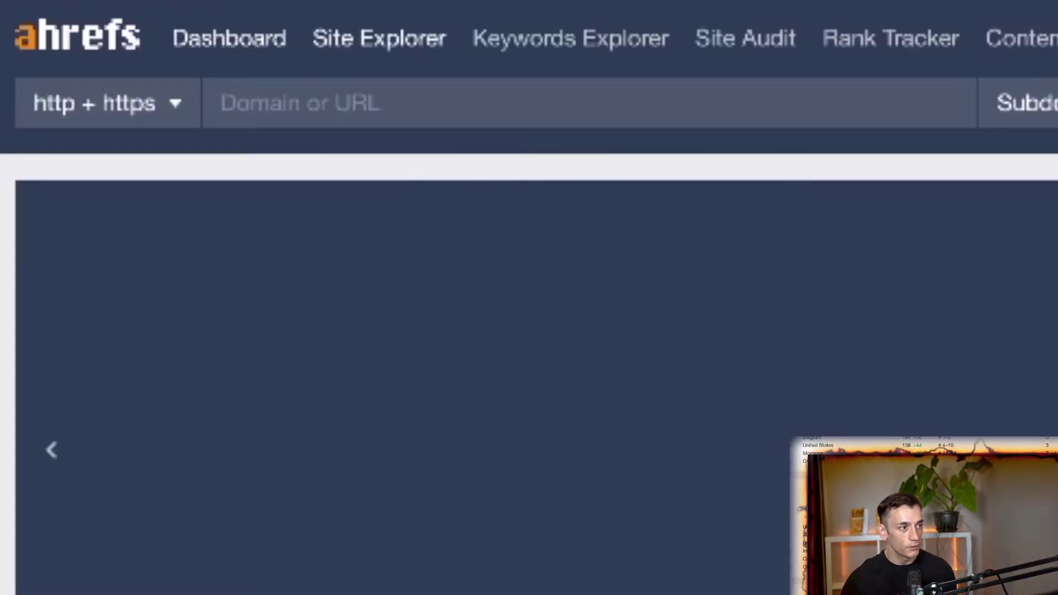
{"action": "type", "text": "https://www.plumbforcedirect.co.uk/"}
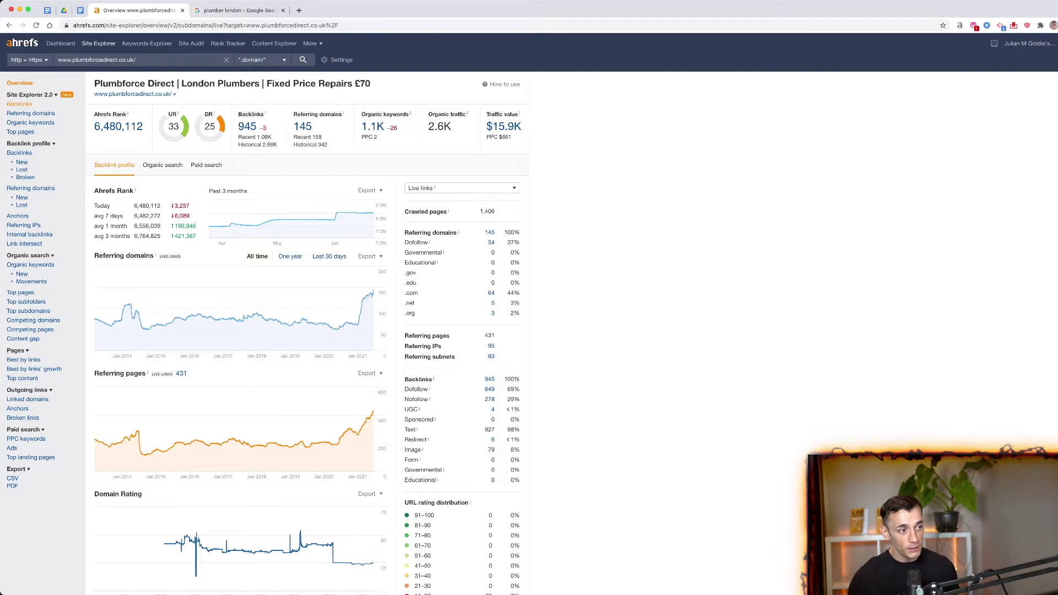
{"action": "left_click", "coordinate": [19, 103]}
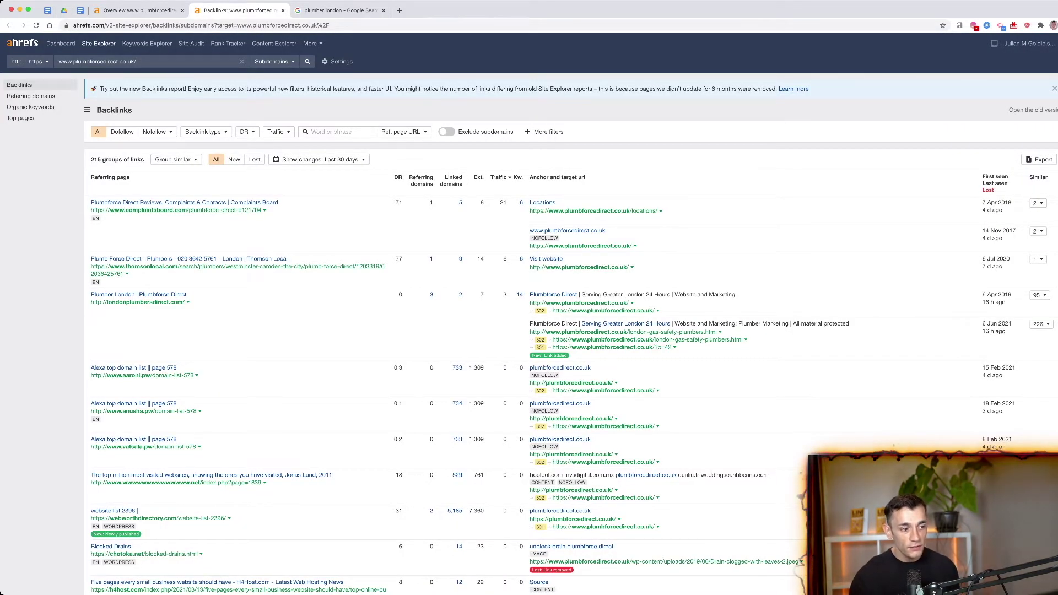
Examine the referring pages, DR values and anchors in the competitor's backlinks list, down to the end of the first page
{"action": "scroll", "coordinate": [529, 314], "scroll_direction": "down", "scroll_amount": 5}
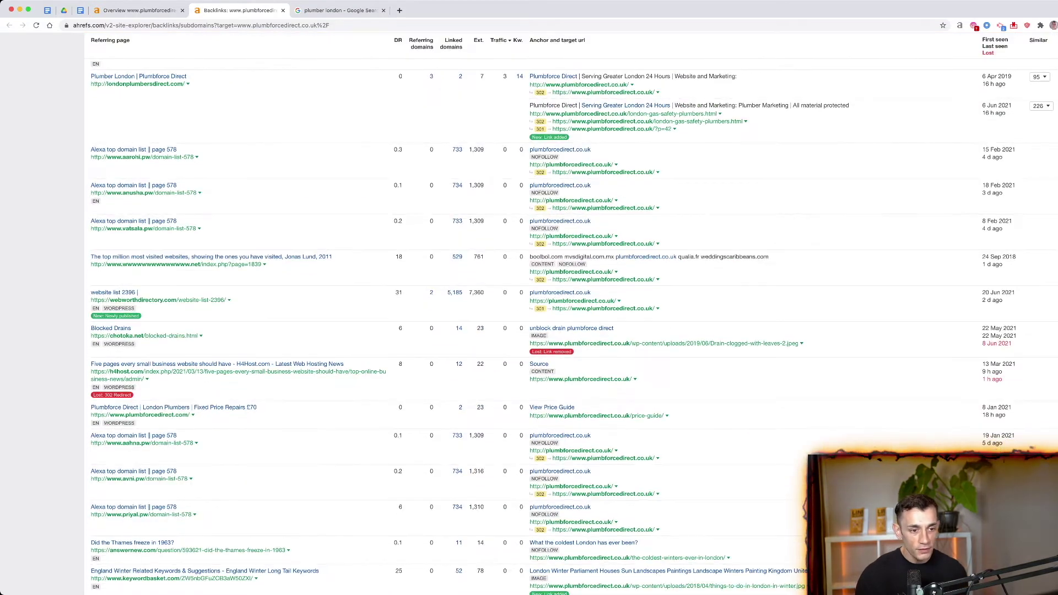
{"action": "scroll", "coordinate": [529, 314], "scroll_direction": "up", "scroll_amount": 5}
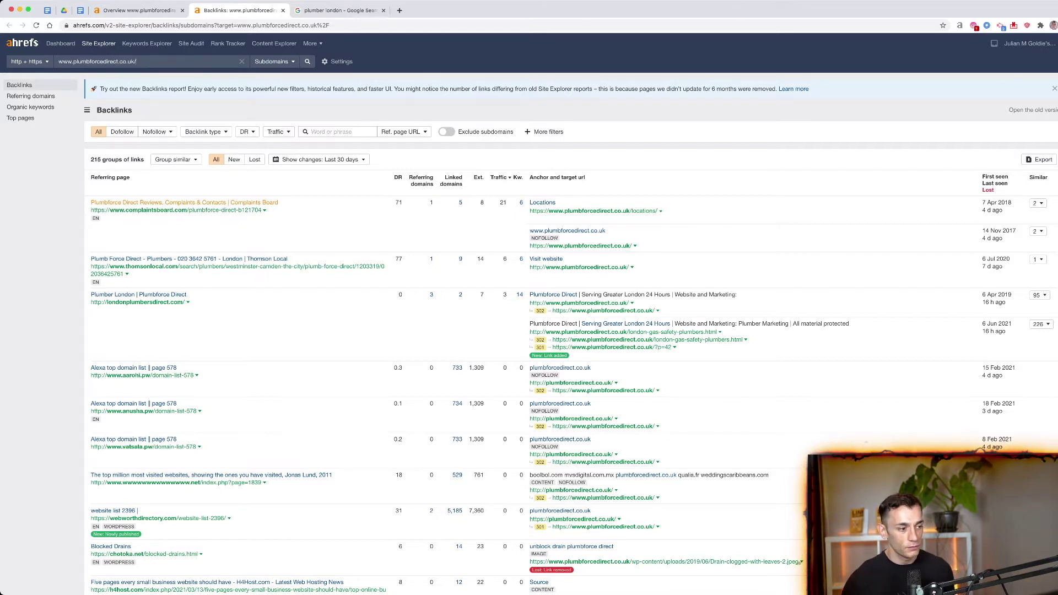
{"action": "scroll", "coordinate": [529, 314], "scroll_direction": "down", "scroll_amount": 5}
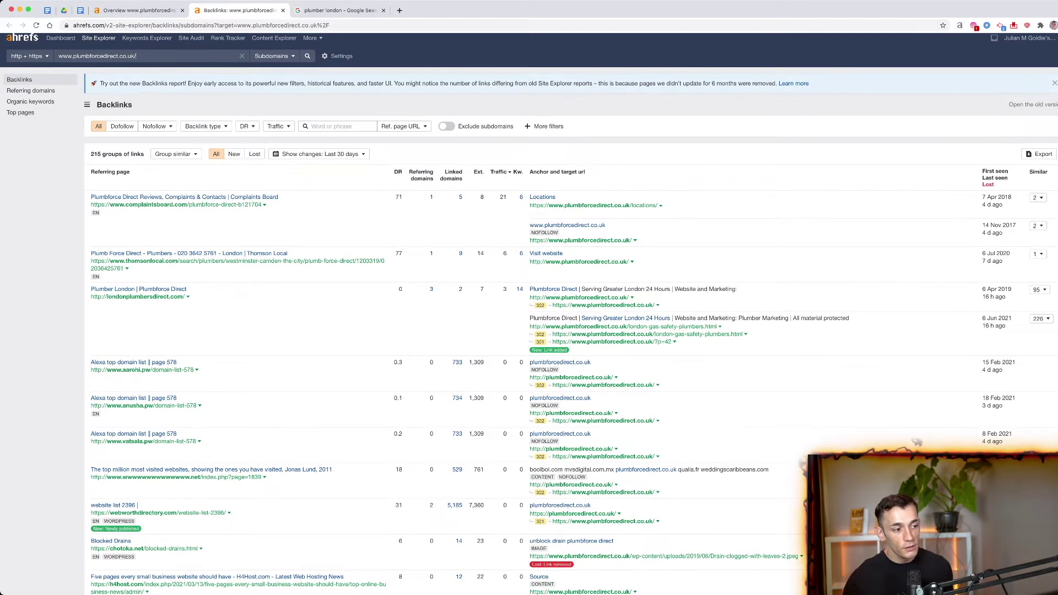
{"action": "scroll", "coordinate": [529, 325], "scroll_direction": "down", "scroll_amount": 8}
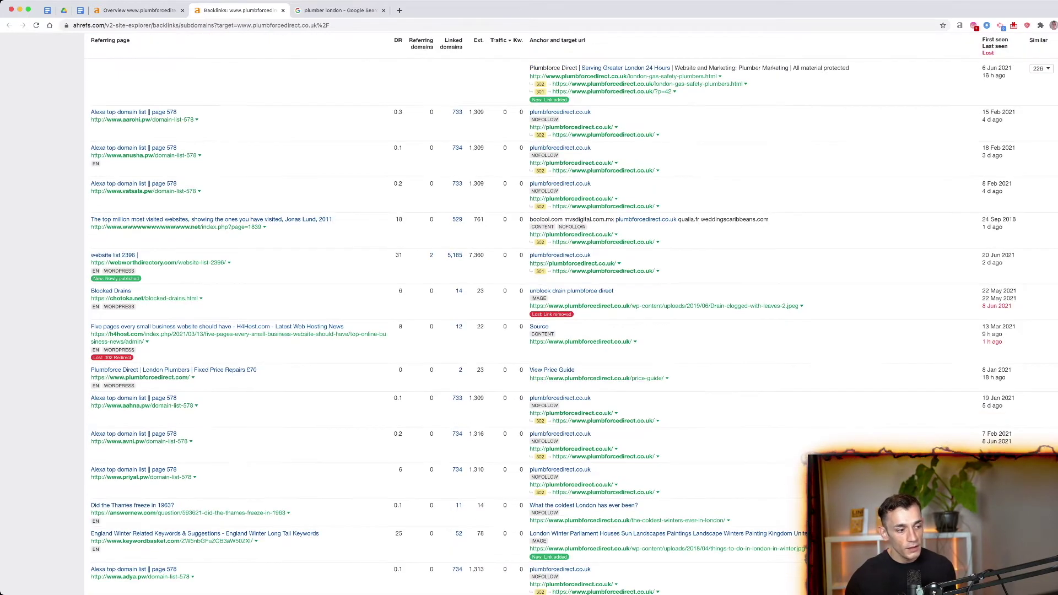
{"action": "scroll", "coordinate": [529, 314], "scroll_direction": "down", "scroll_amount": 15}
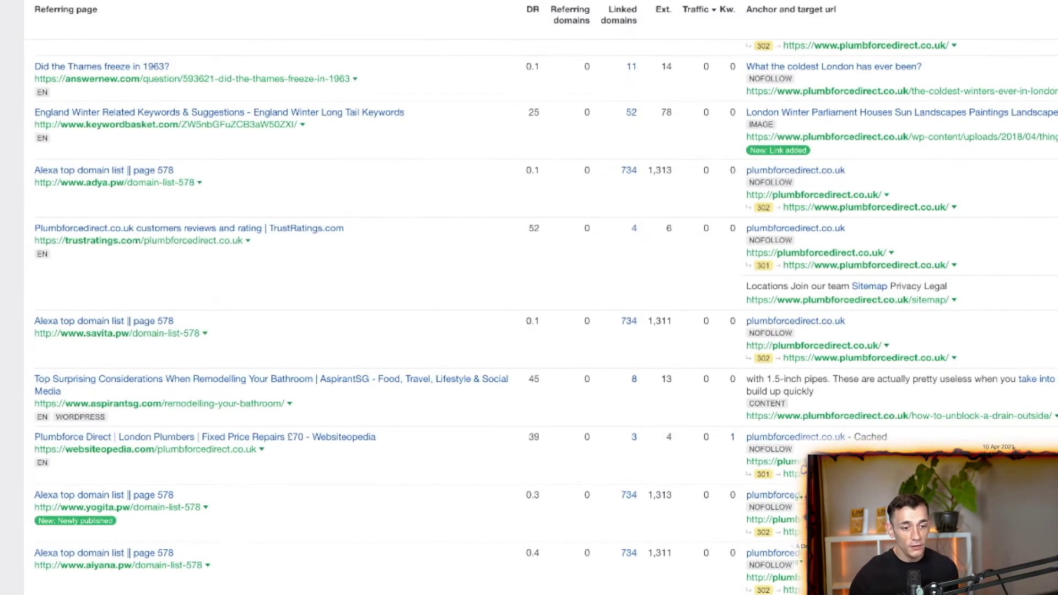
{"action": "scroll", "coordinate": [529, 314], "scroll_direction": "down", "scroll_amount": 1}
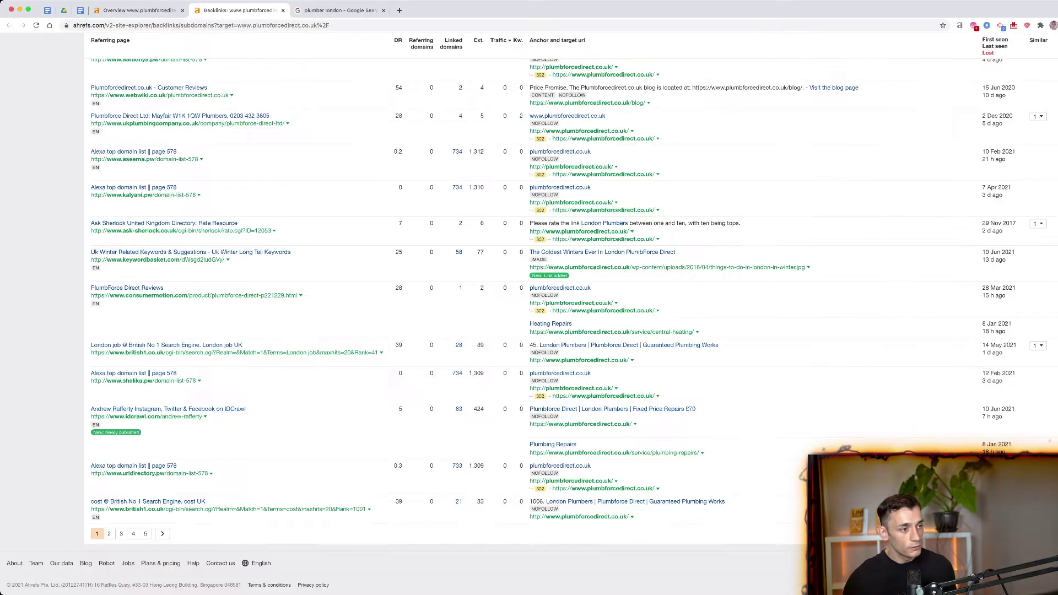
{"action": "scroll", "coordinate": [529, 314], "scroll_direction": "up", "scroll_amount": 20}
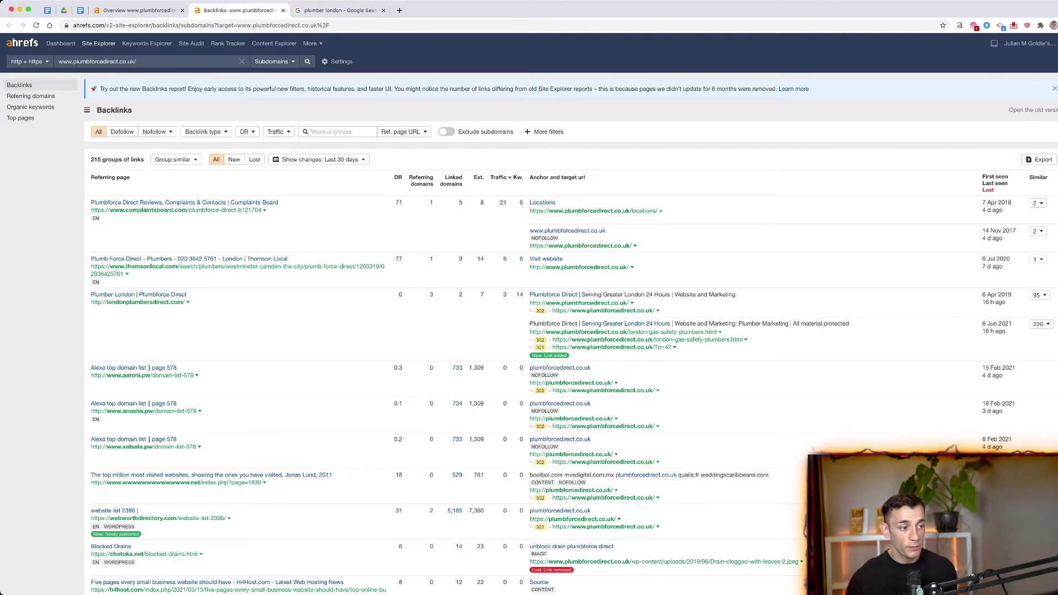
Compare the backlinks gained in the last 30 days with the full backlinks list, finishing on all links
{"action": "left_click", "coordinate": [234, 159]}
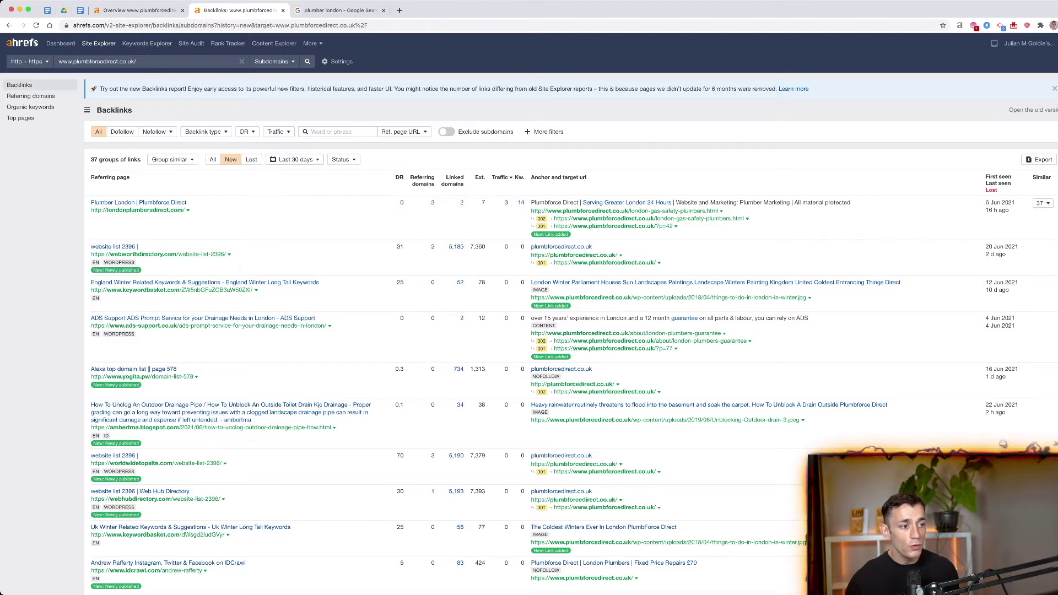
{"action": "left_click", "coordinate": [213, 159]}
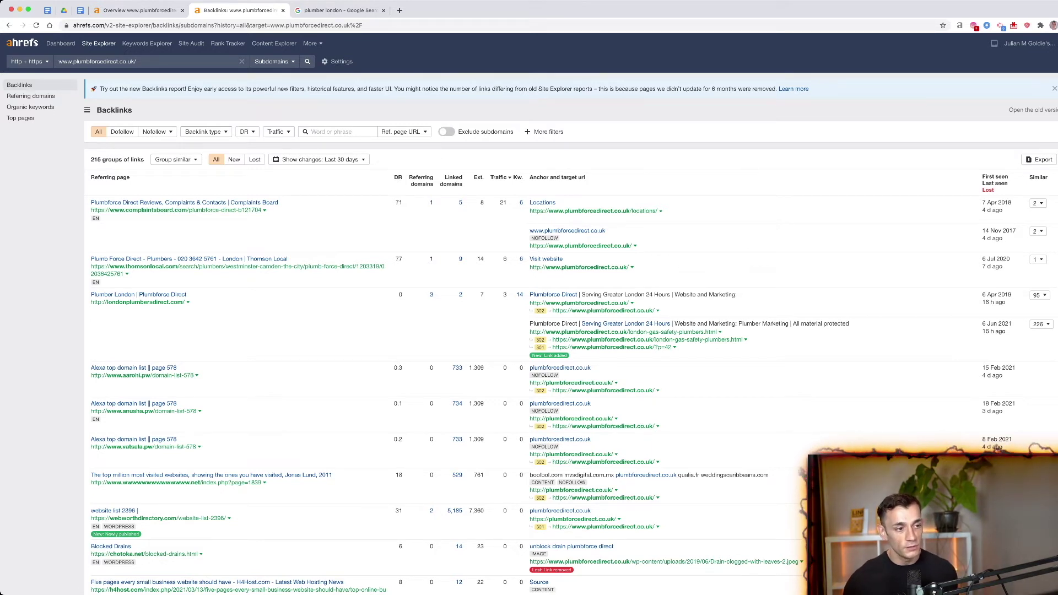
{"action": "left_click", "coordinate": [234, 160]}
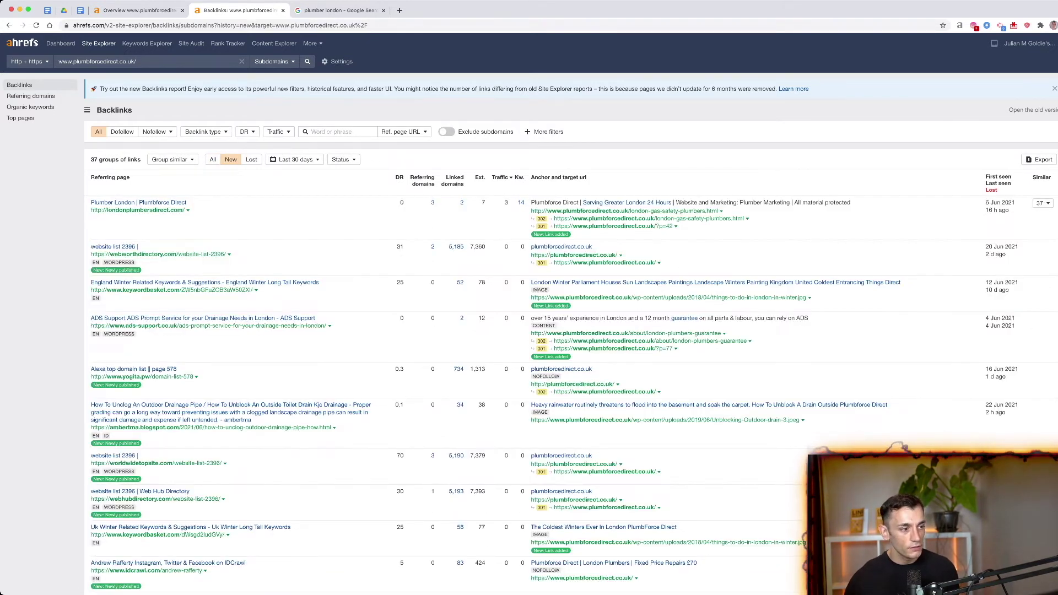
{"action": "left_click", "coordinate": [212, 160]}
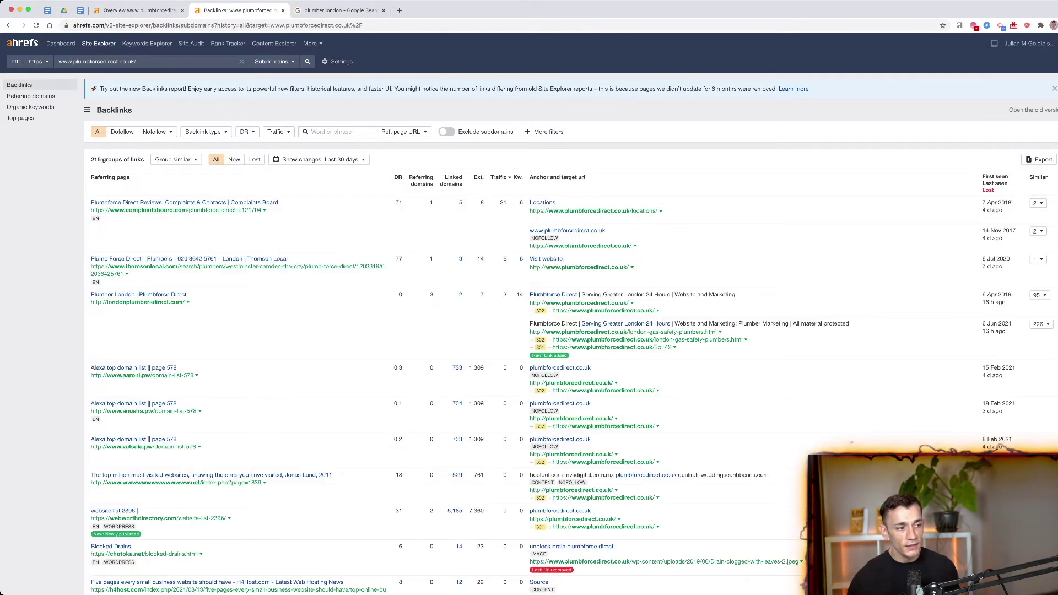
Review all of the competitor's backlinks on the first page again for link types and possible link sources
{"action": "scroll", "coordinate": [213, 159], "scroll_direction": "down", "scroll_amount": 1}
{"action": "scroll", "coordinate": [529, 331], "scroll_direction": "down", "scroll_amount": 20}
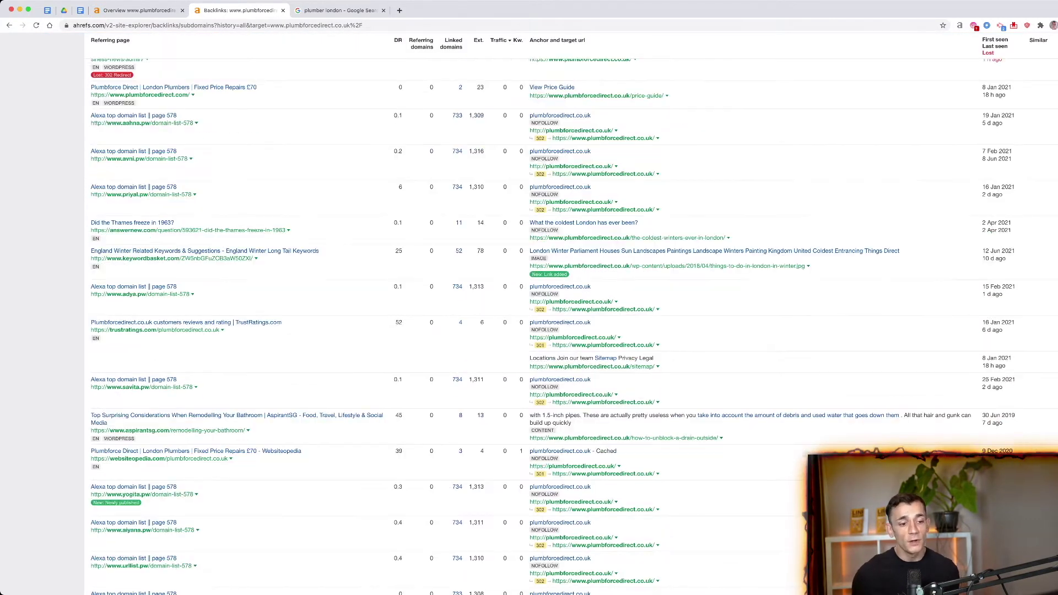
{"action": "scroll", "coordinate": [528, 325], "scroll_direction": "down", "scroll_amount": 2}
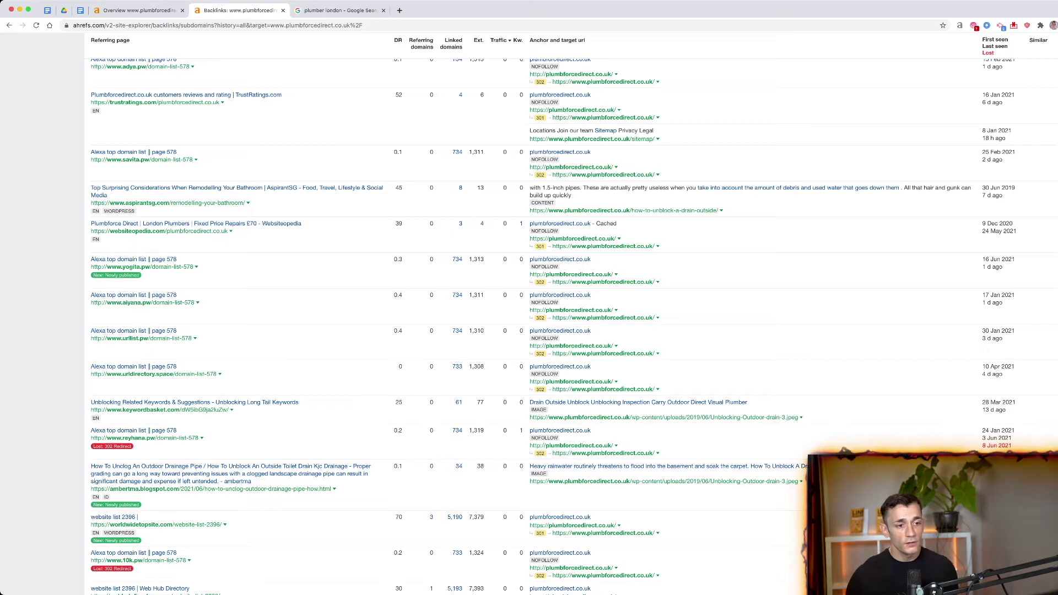
{"action": "scroll", "coordinate": [978, 441], "scroll_direction": "up", "scroll_amount": 20}
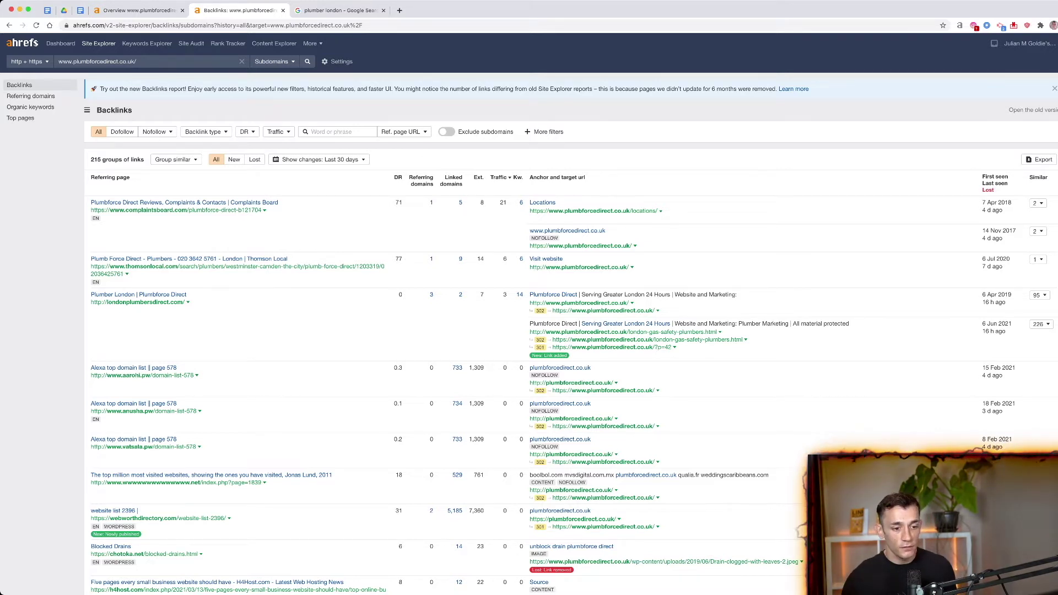
{"action": "scroll", "coordinate": [133, 150], "scroll_direction": "down", "scroll_amount": 20}
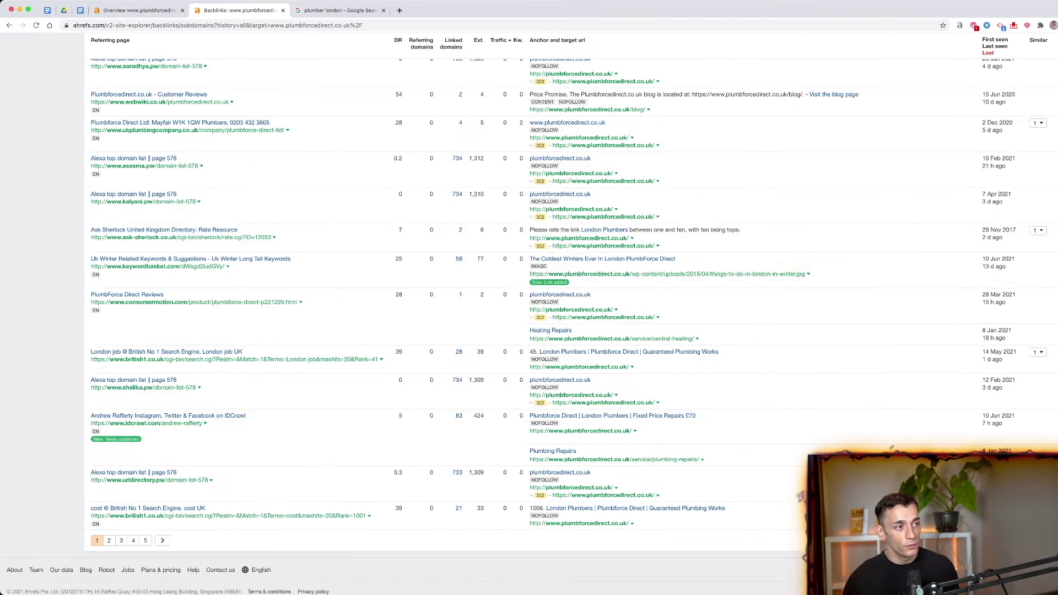
{"action": "scroll", "coordinate": [529, 298], "scroll_direction": "up", "scroll_amount": 20}
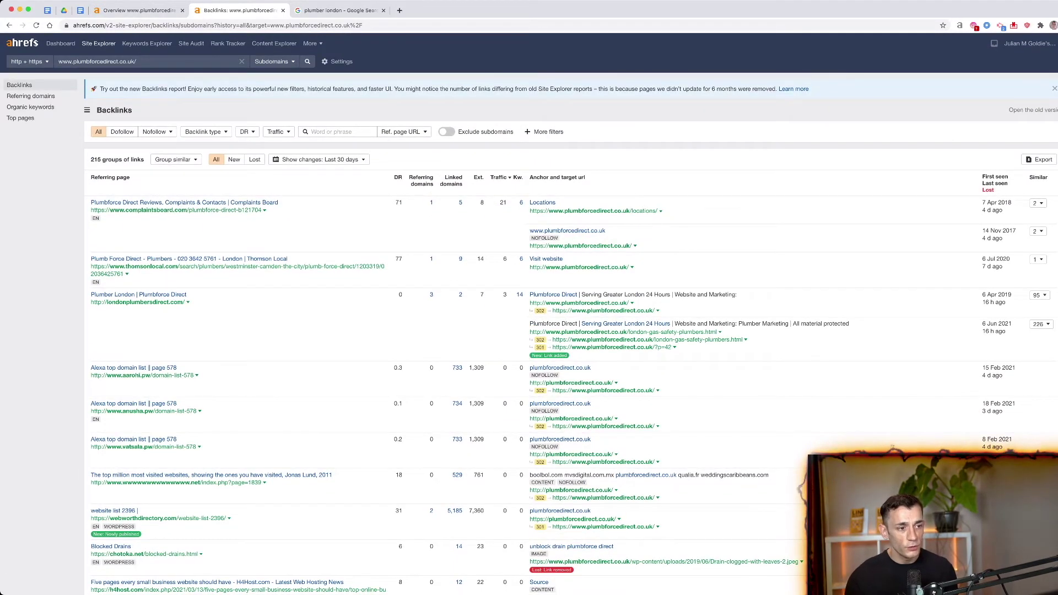
{"action": "left_click", "coordinate": [331, 132]}
{"action": "left_click", "coordinate": [279, 131]}
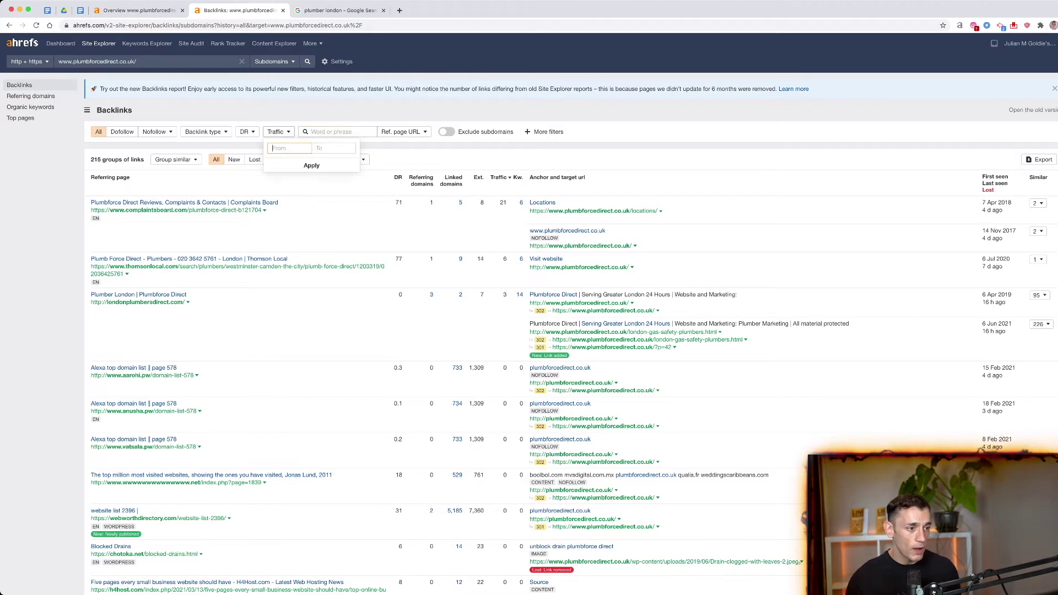
{"action": "left_click", "coordinate": [246, 132]}
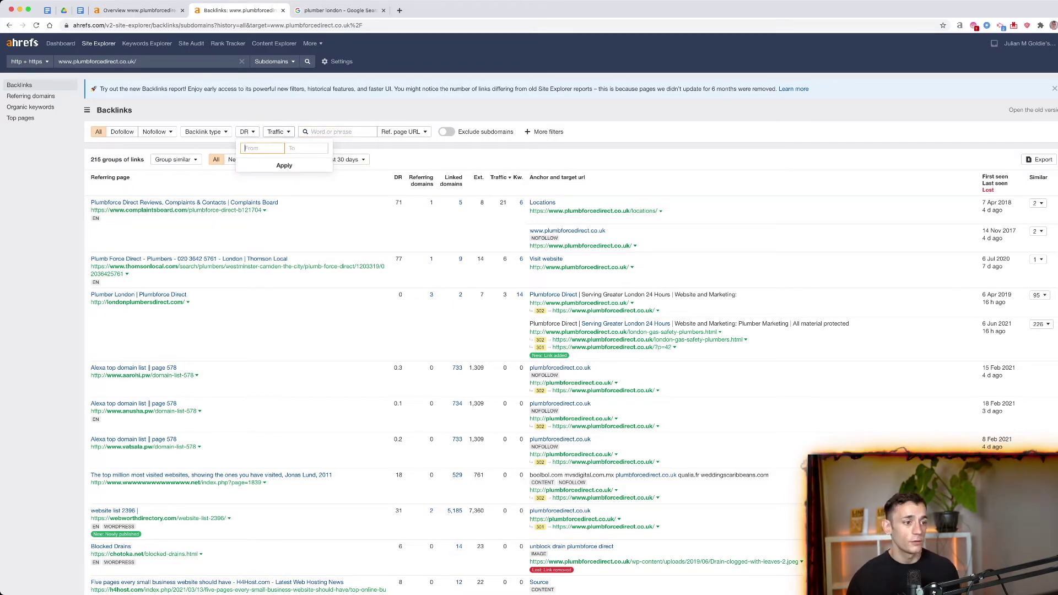
{"action": "left_click", "coordinate": [278, 132]}
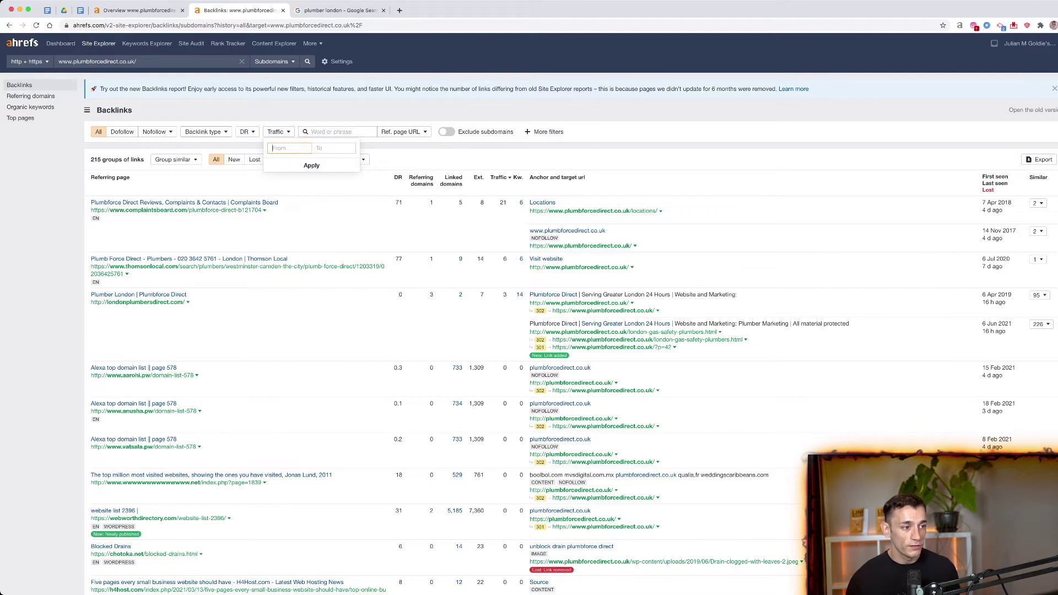
{"action": "left_click", "coordinate": [204, 131]}
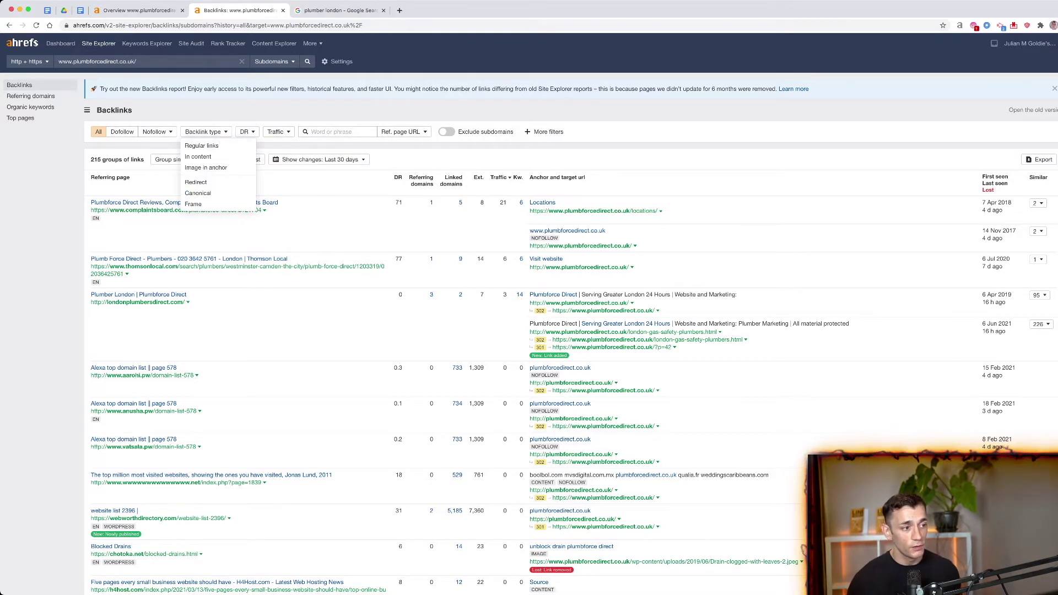
{"action": "key", "text": "Escape"}
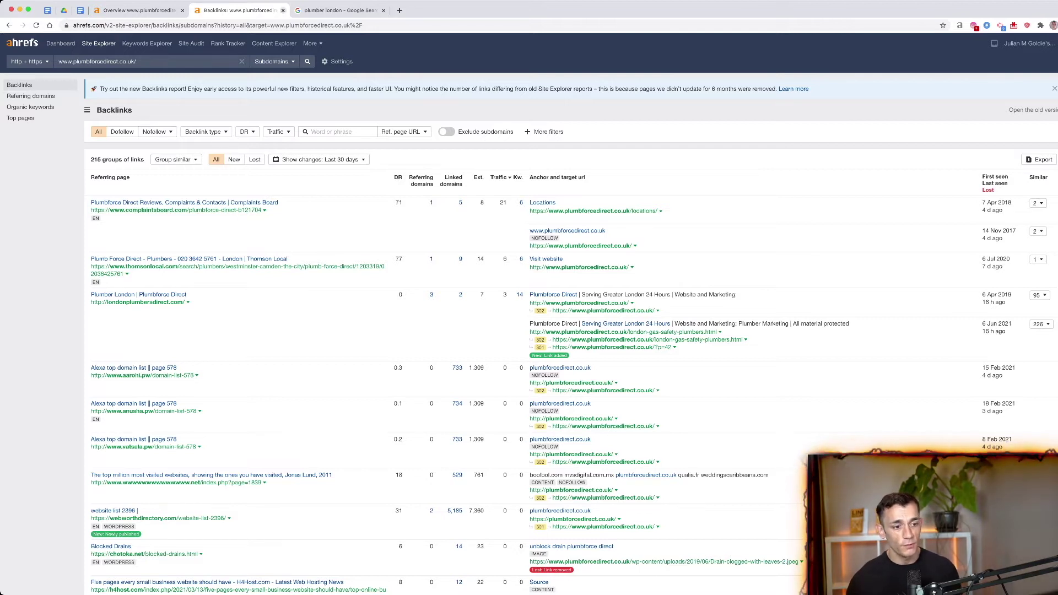
Close the backlinks report and open the organic keywords report for the same competitor domain
{"action": "scroll", "coordinate": [529, 314], "scroll_direction": "down", "scroll_amount": 10}
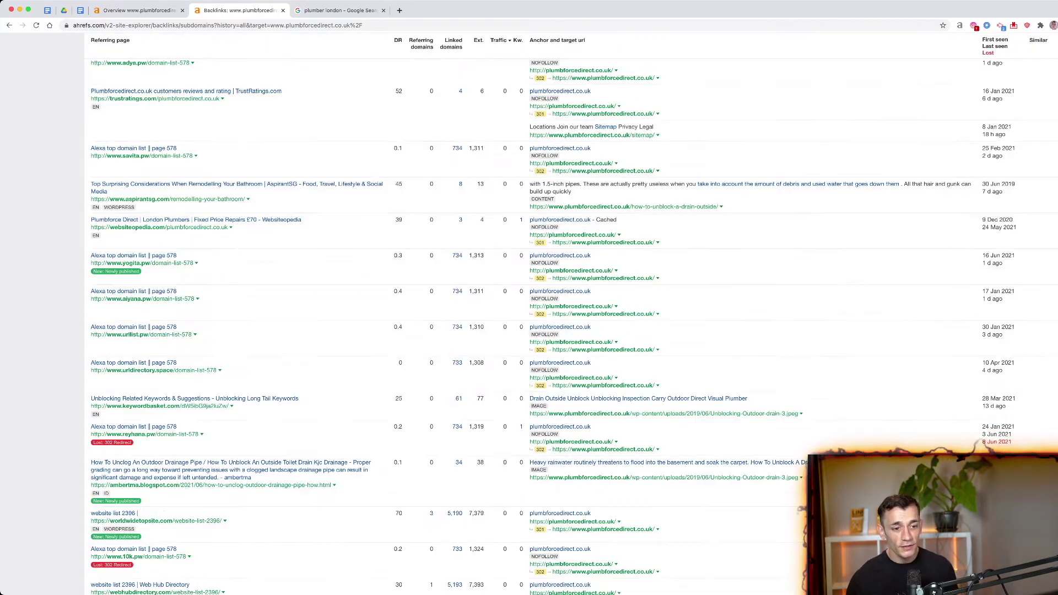
{"action": "scroll", "coordinate": [529, 314], "scroll_direction": "up", "scroll_amount": 10}
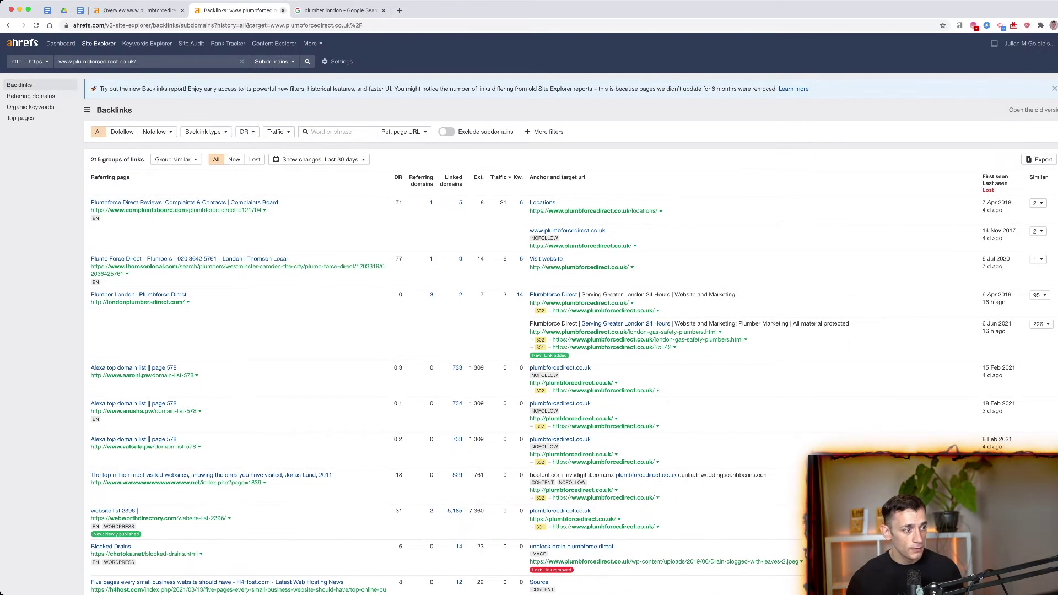
{"action": "left_click", "coordinate": [283, 10]}
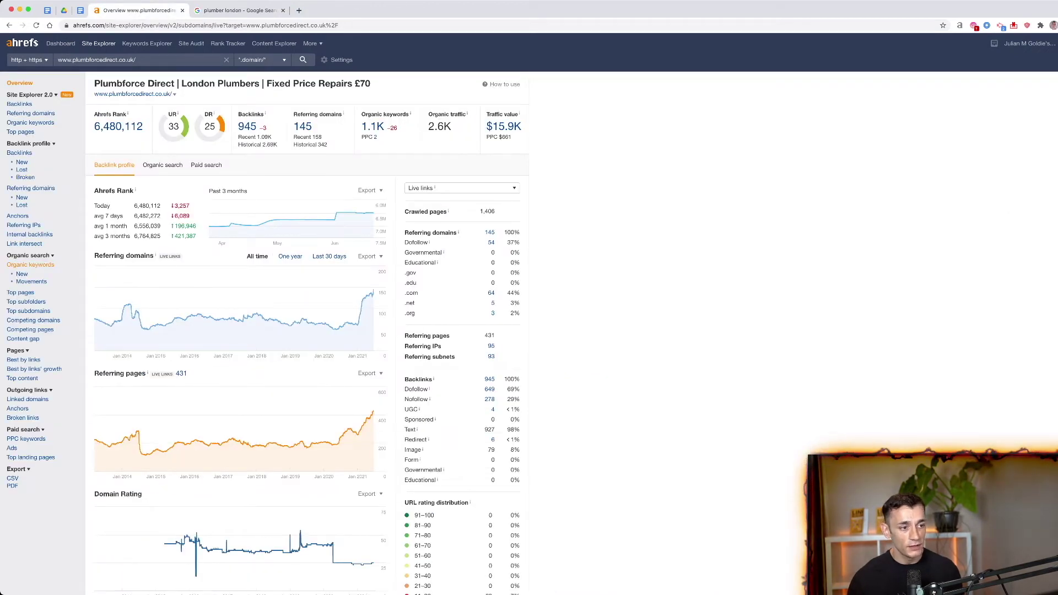
{"action": "left_click", "coordinate": [30, 264]}
Examine the competitor's UK organic keywords with their volume, difficulty, traffic, position and ranking URL
{"action": "scroll", "coordinate": [793, 330], "scroll_direction": "down", "scroll_amount": 2}
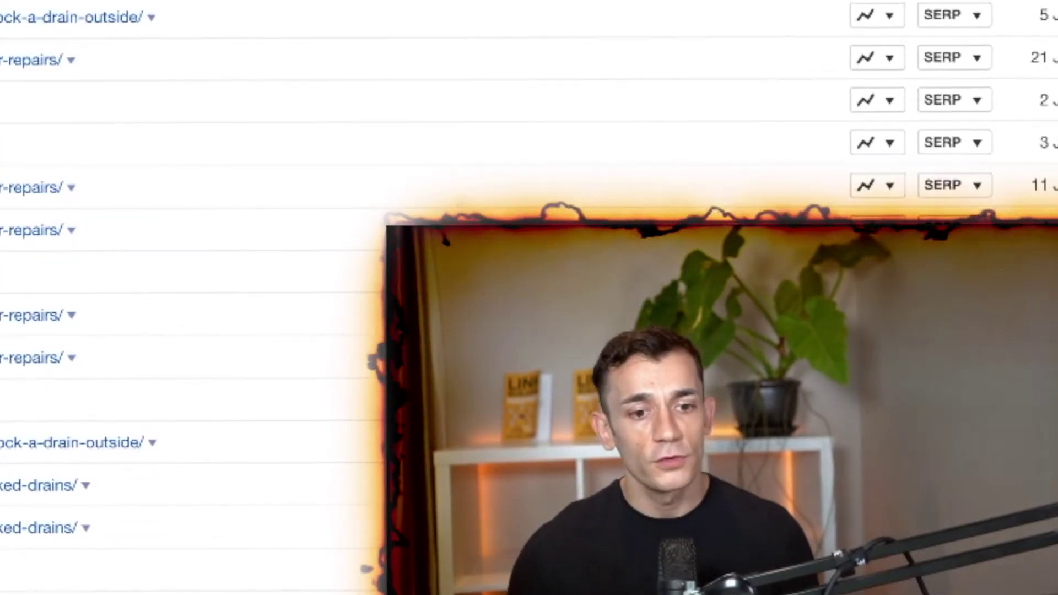
{"action": "scroll", "coordinate": [441, 137], "scroll_direction": "down", "scroll_amount": 1}
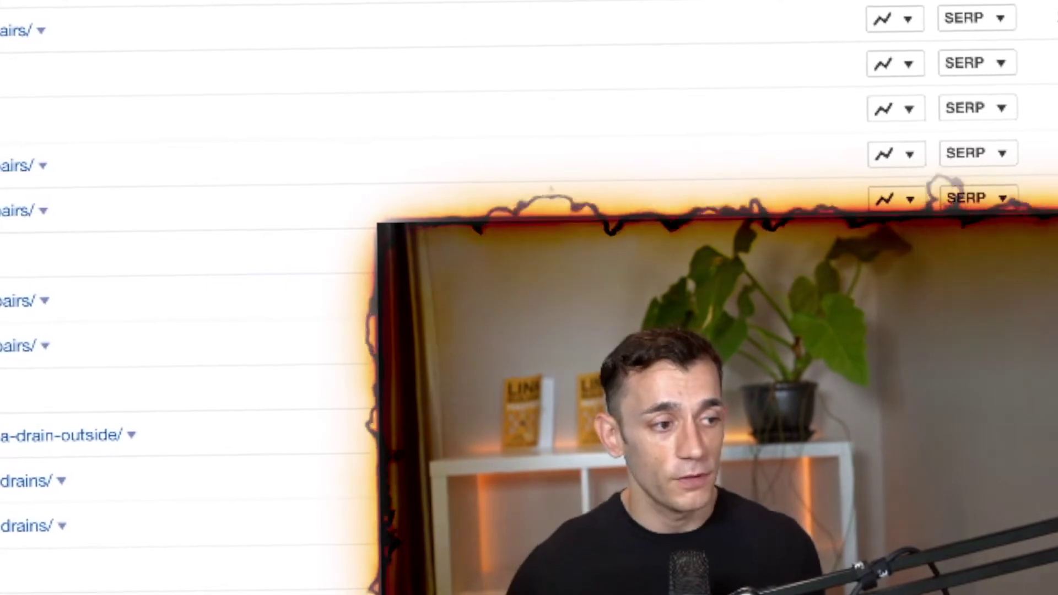
{"action": "scroll", "coordinate": [385, 165], "scroll_direction": "down", "scroll_amount": 5}
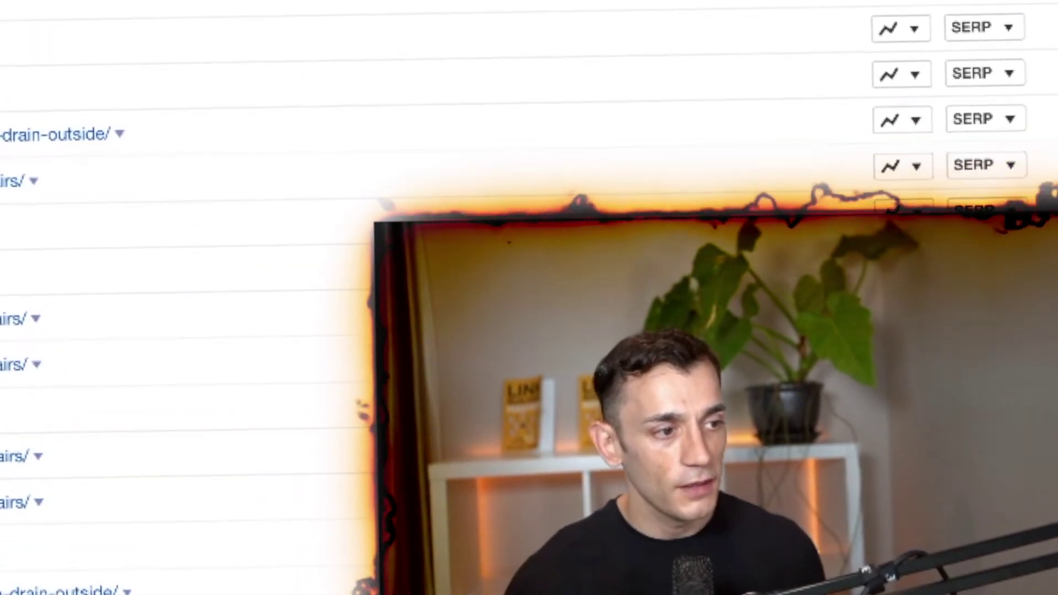
{"action": "scroll", "coordinate": [529, 324], "scroll_direction": "down", "scroll_amount": 1}
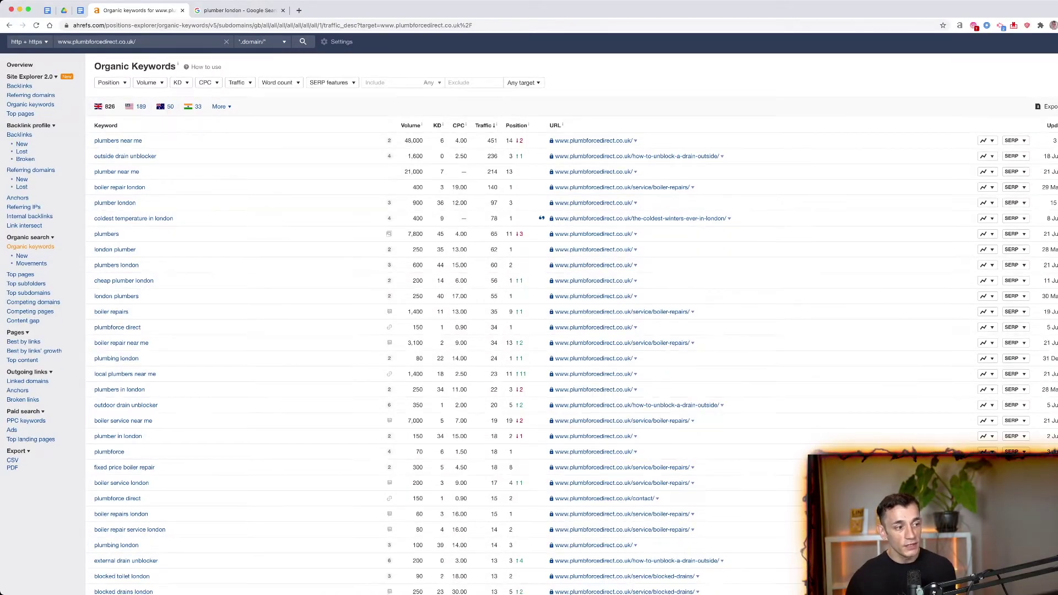
{"action": "scroll", "coordinate": [529, 314], "scroll_direction": "down", "scroll_amount": 5}
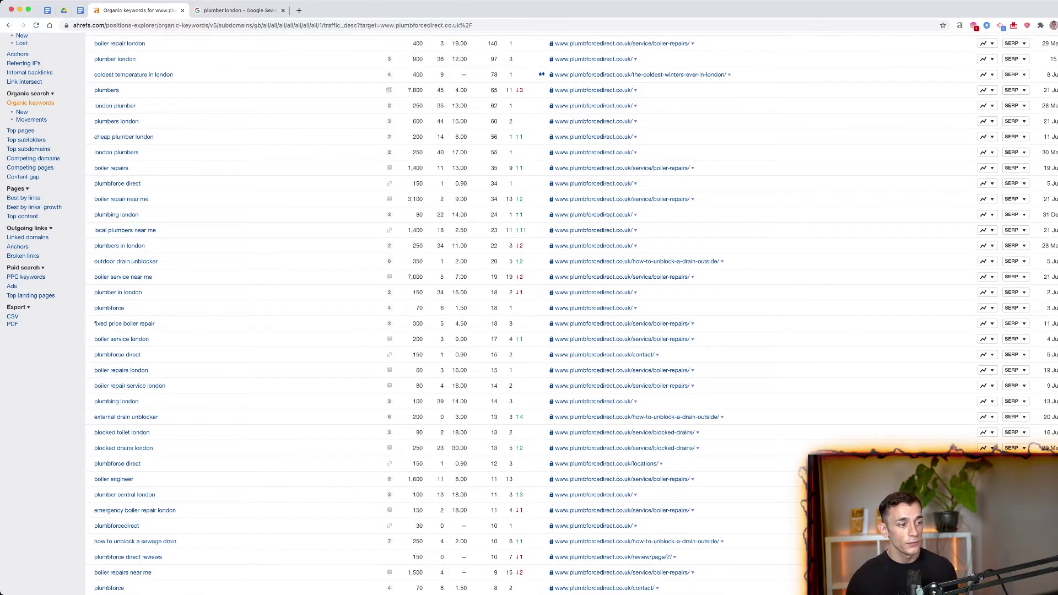
{"action": "scroll", "coordinate": [529, 314], "scroll_direction": "up", "scroll_amount": 5}
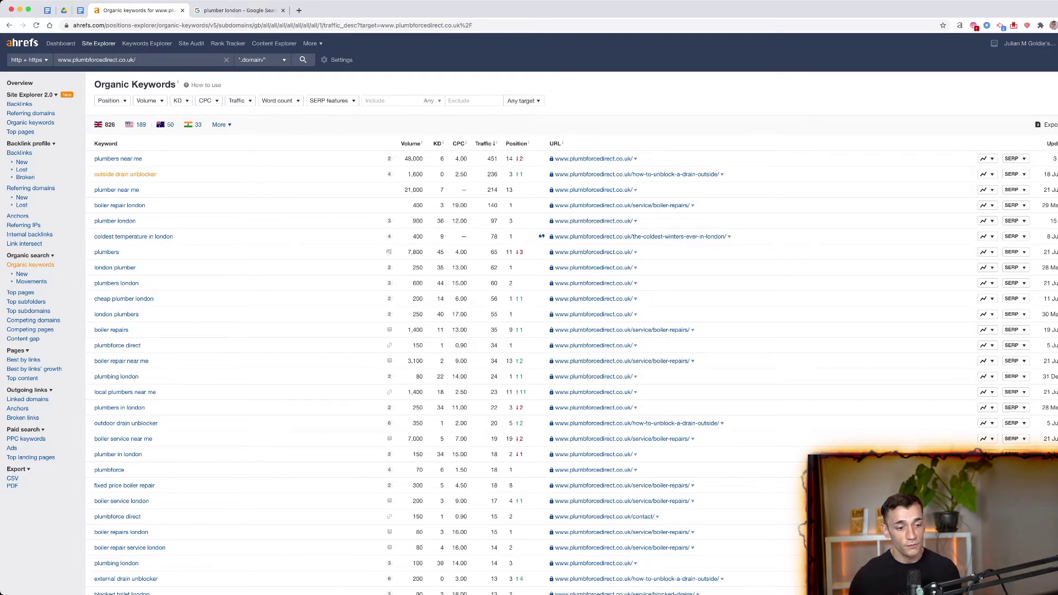
{"action": "scroll", "coordinate": [125, 174], "scroll_direction": "down", "scroll_amount": 10}
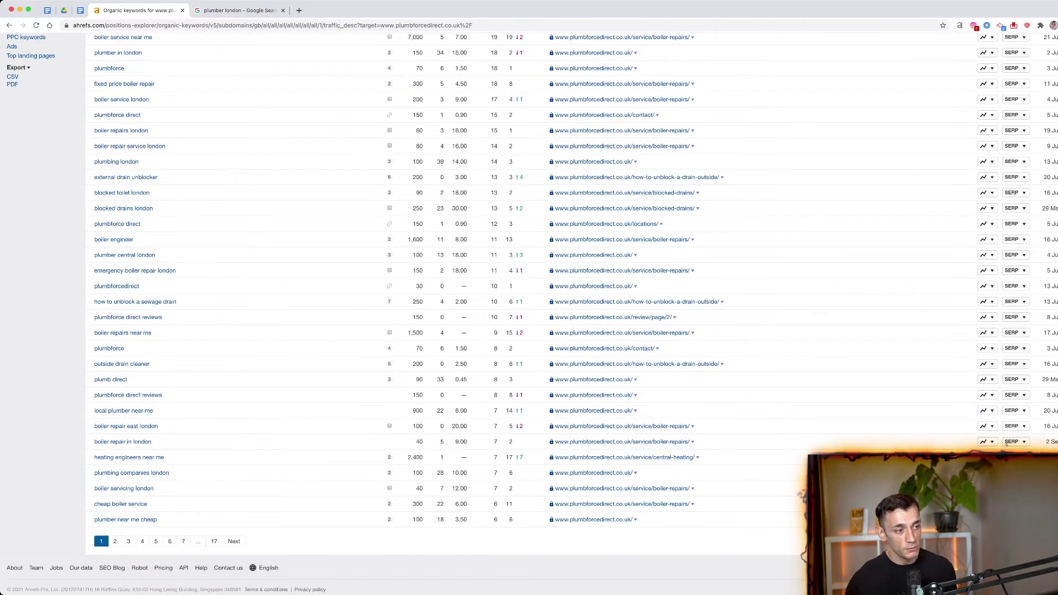
Examine the search volume and keyword difficulty of the highest-traffic organic keywords, starting with "plumbers near me"
{"action": "scroll", "coordinate": [529, 309], "scroll_direction": "up", "scroll_amount": 15}
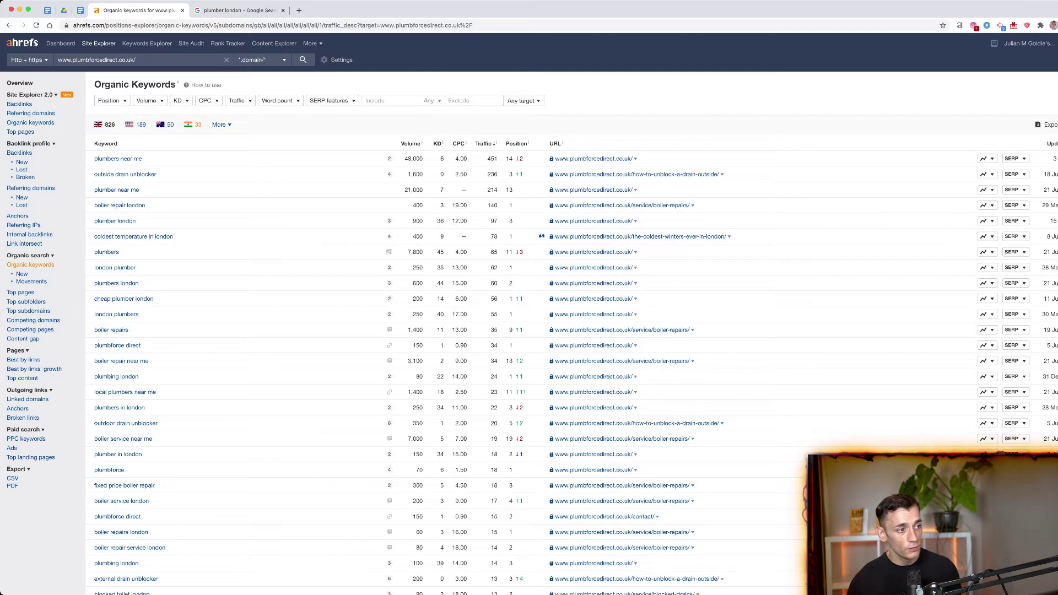
{"action": "scroll", "coordinate": [529, 330], "scroll_direction": "down", "scroll_amount": 1}
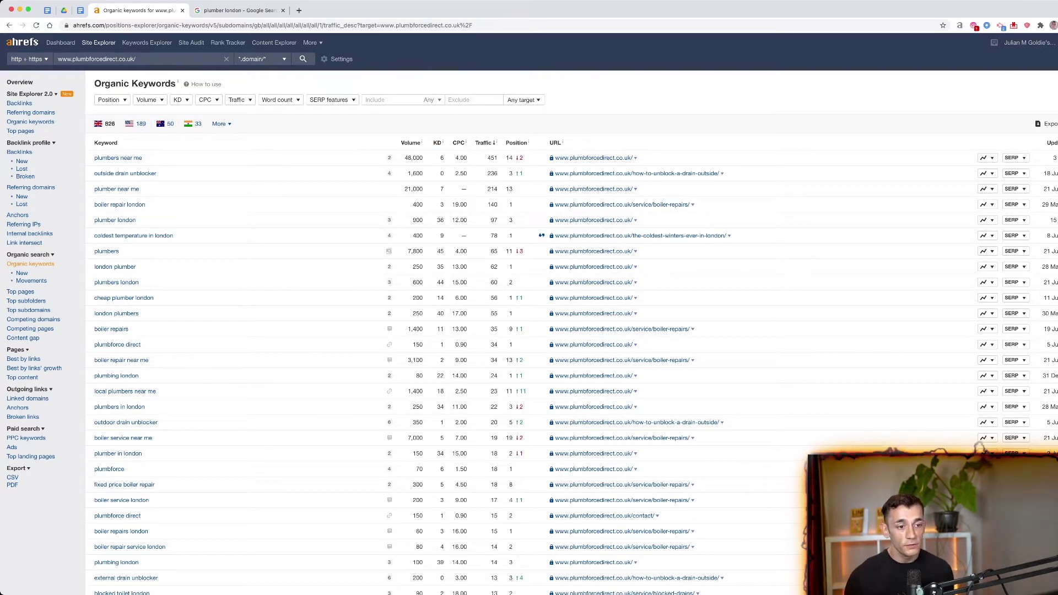
{"action": "double_click", "coordinate": [413, 158]}
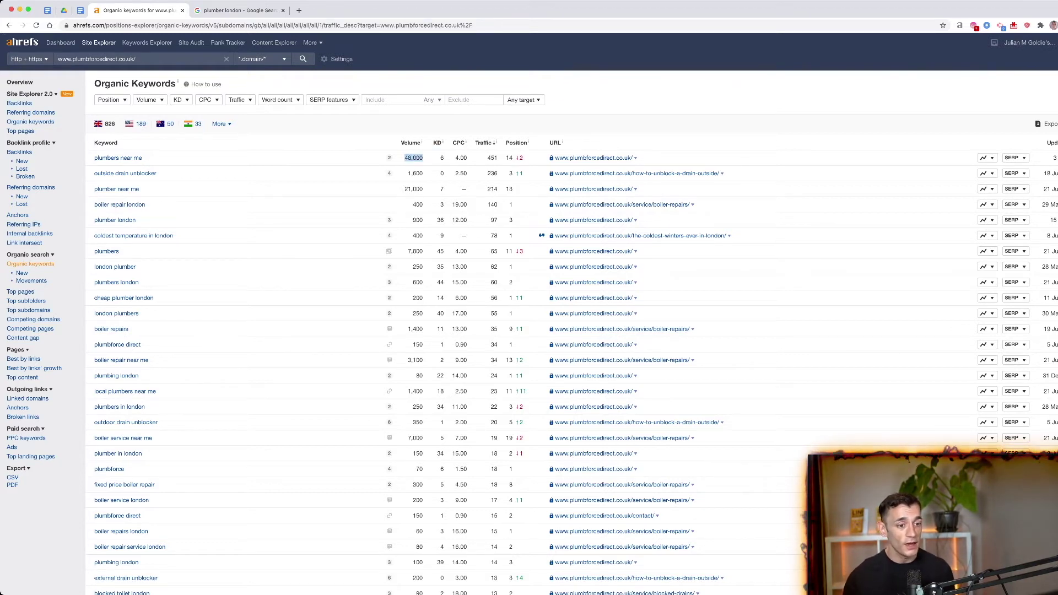
{"action": "left_click_drag", "start_coordinate": [440, 158], "coordinate": [467, 158]}
{"action": "double_click", "coordinate": [442, 157]}
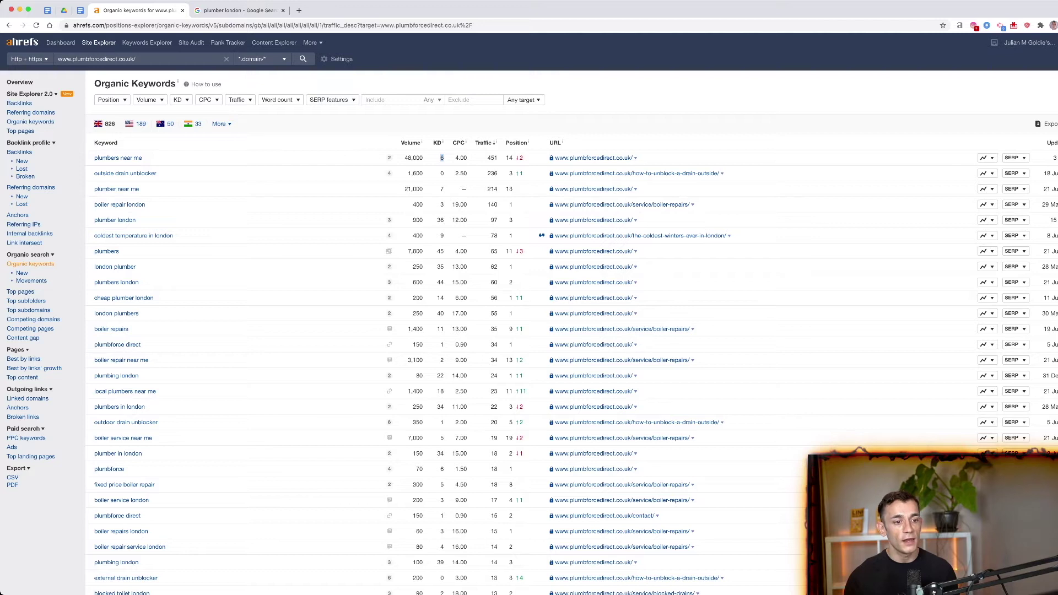
{"action": "double_click", "coordinate": [442, 173]}
{"action": "double_click", "coordinate": [442, 188]}
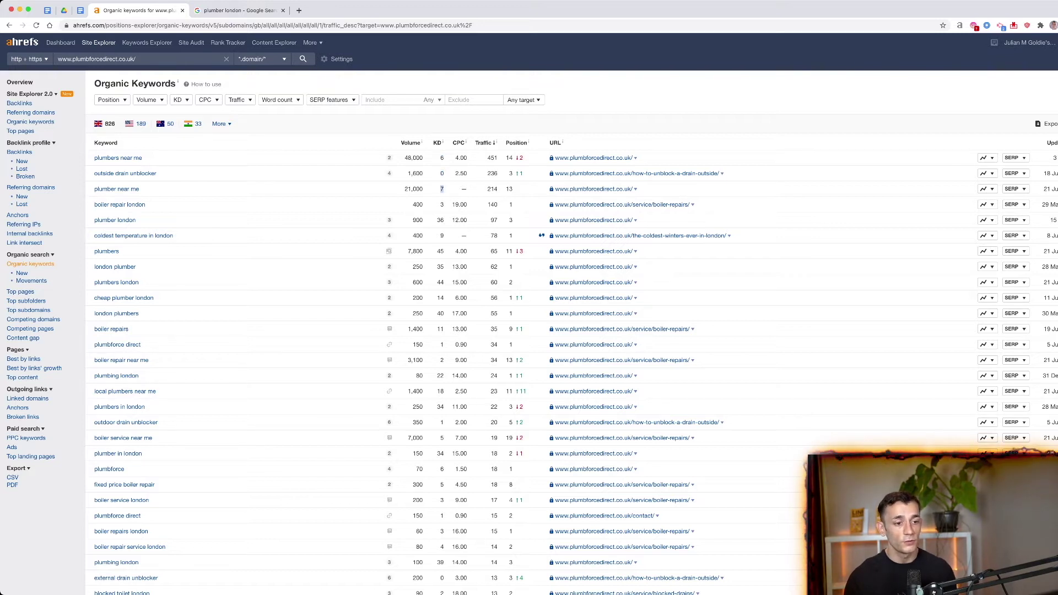
{"action": "double_click", "coordinate": [441, 205]}
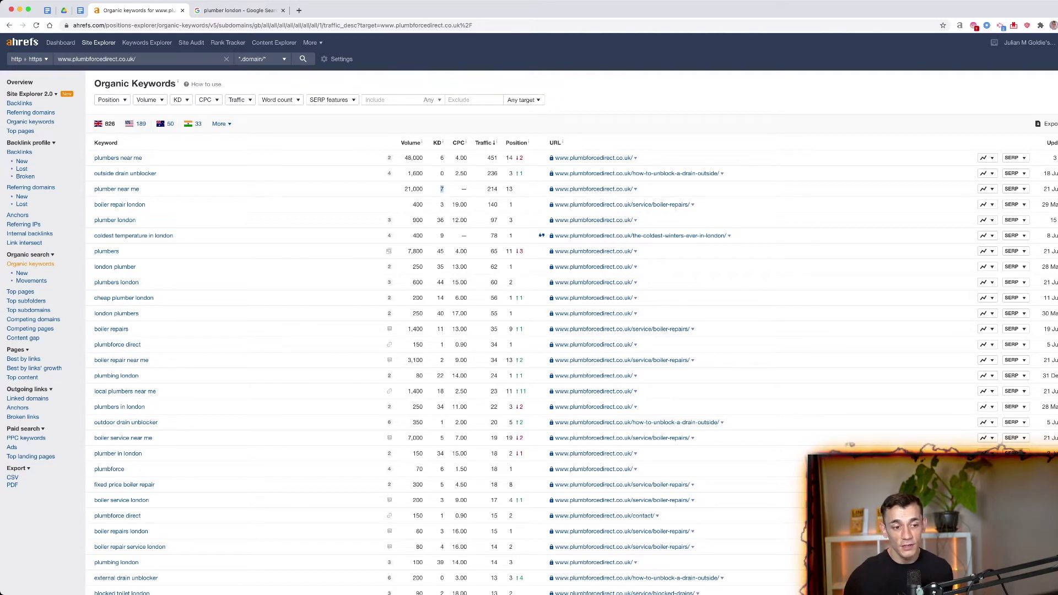
{"action": "left_click_drag", "start_coordinate": [440, 157], "coordinate": [457, 158]}
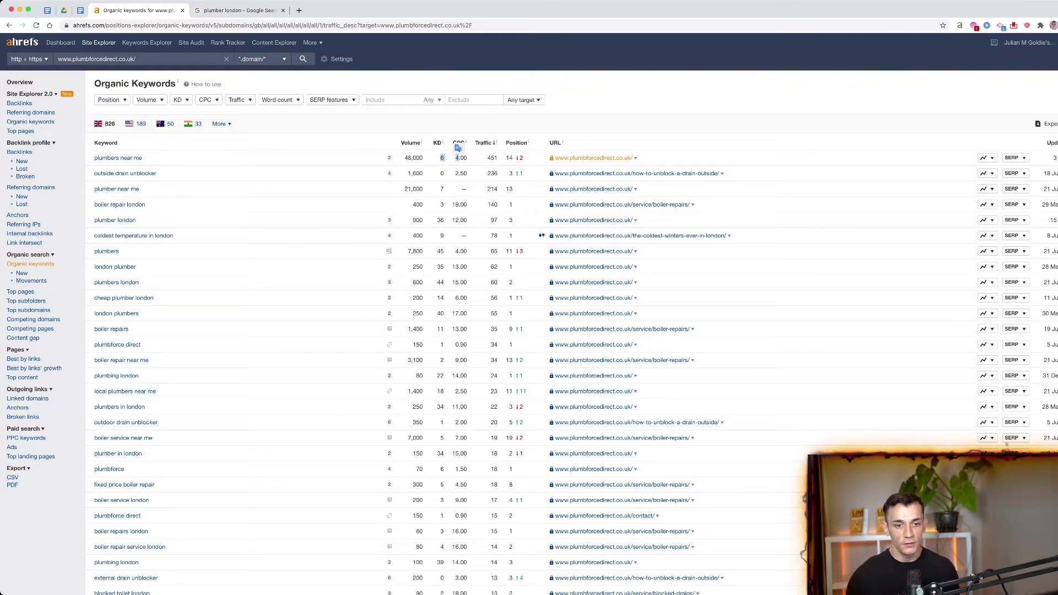
View the homepage that ranks for "plumbers near me" in a new browser tab, and return to the organic keywords report
{"action": "right_click", "coordinate": [593, 157]}
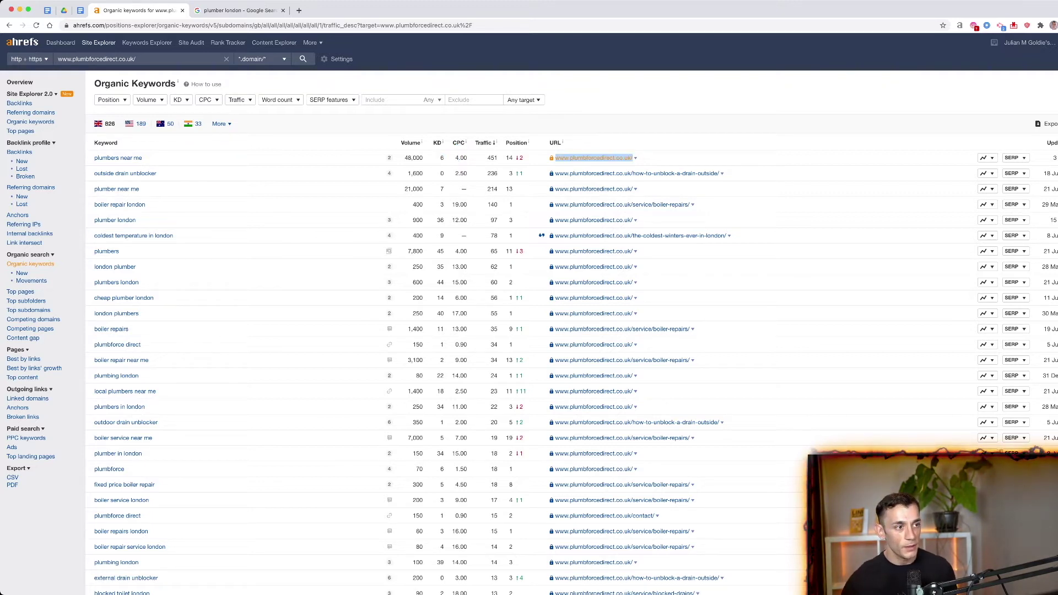
{"action": "left_click", "coordinate": [620, 163]}
{"action": "left_click", "coordinate": [238, 10]}
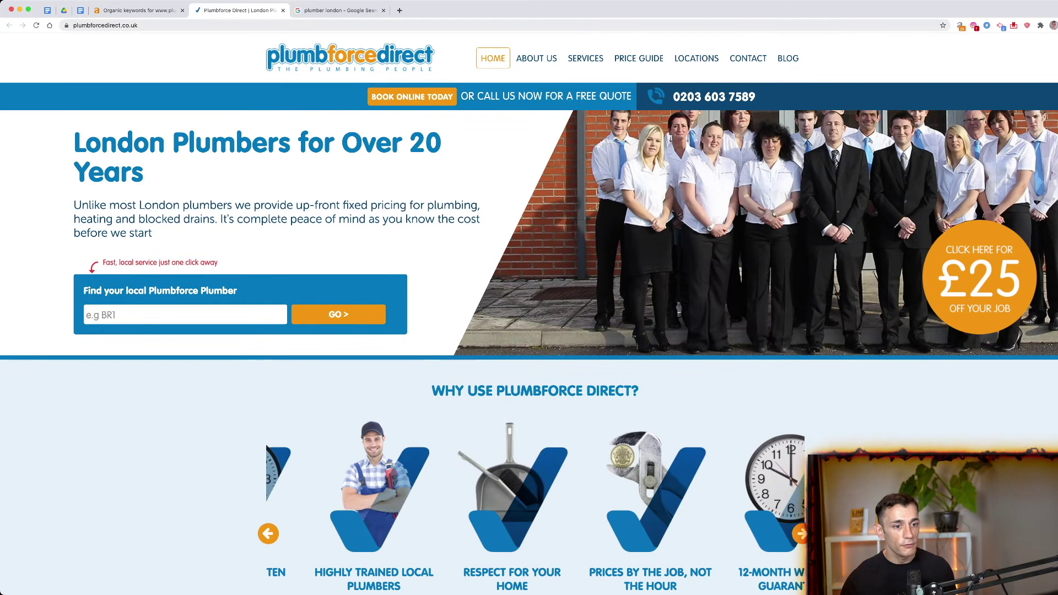
{"action": "key", "text": "super+w"}
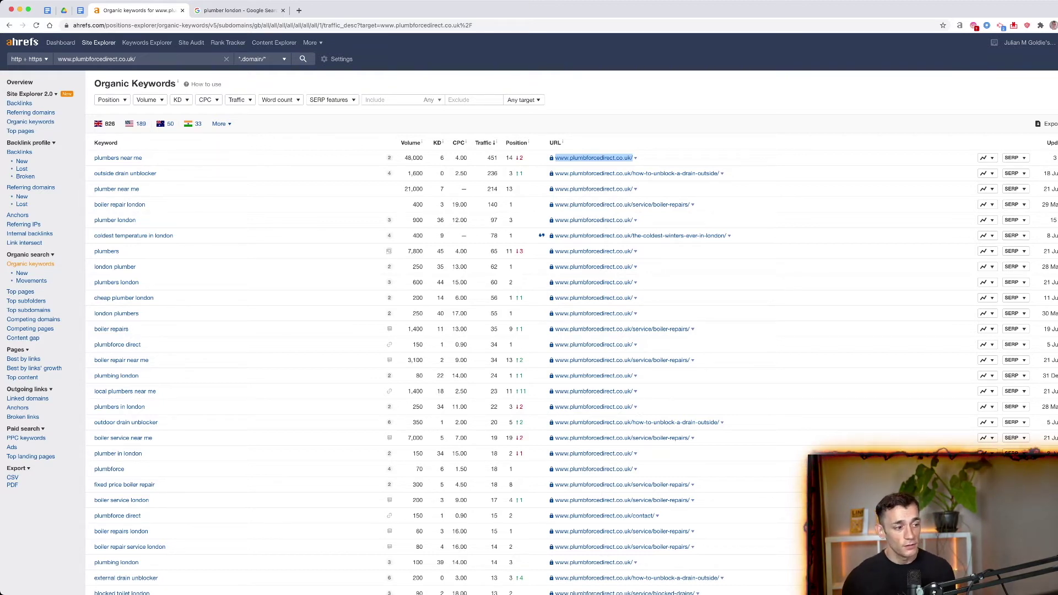
Open the PPC keywords report for the competitor and check which keywords it advertises on
{"action": "scroll", "coordinate": [31, 246], "scroll_direction": "down", "scroll_amount": 5}
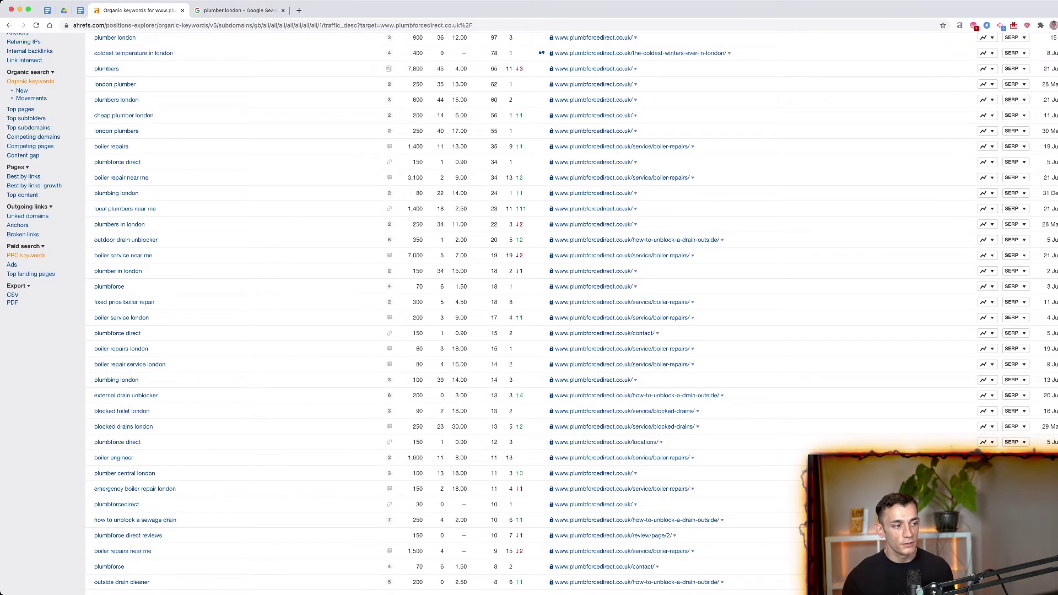
{"action": "left_click", "coordinate": [26, 255]}
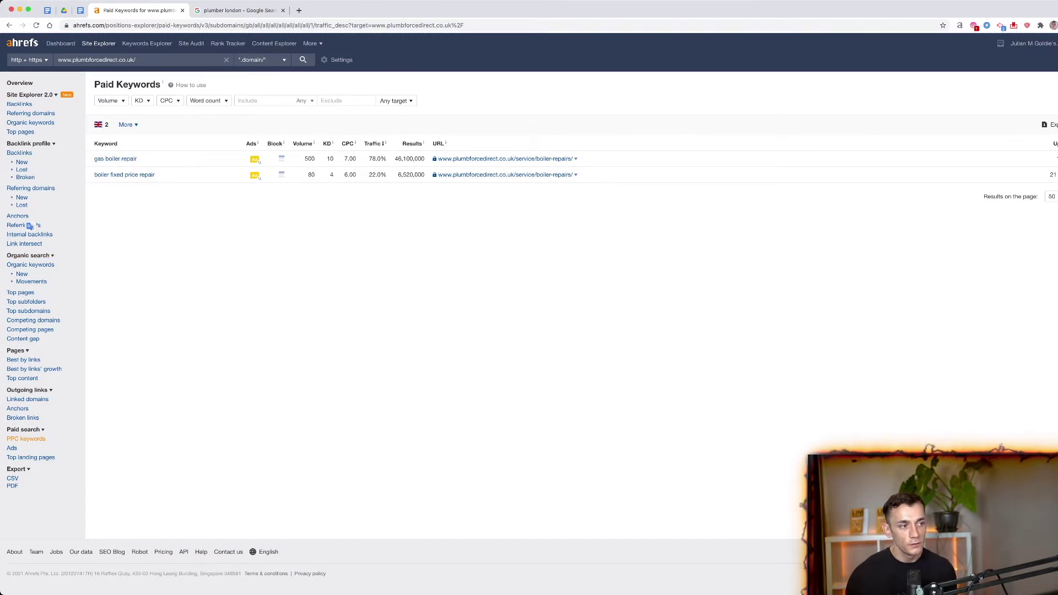
{"action": "double_click", "coordinate": [104, 84]}
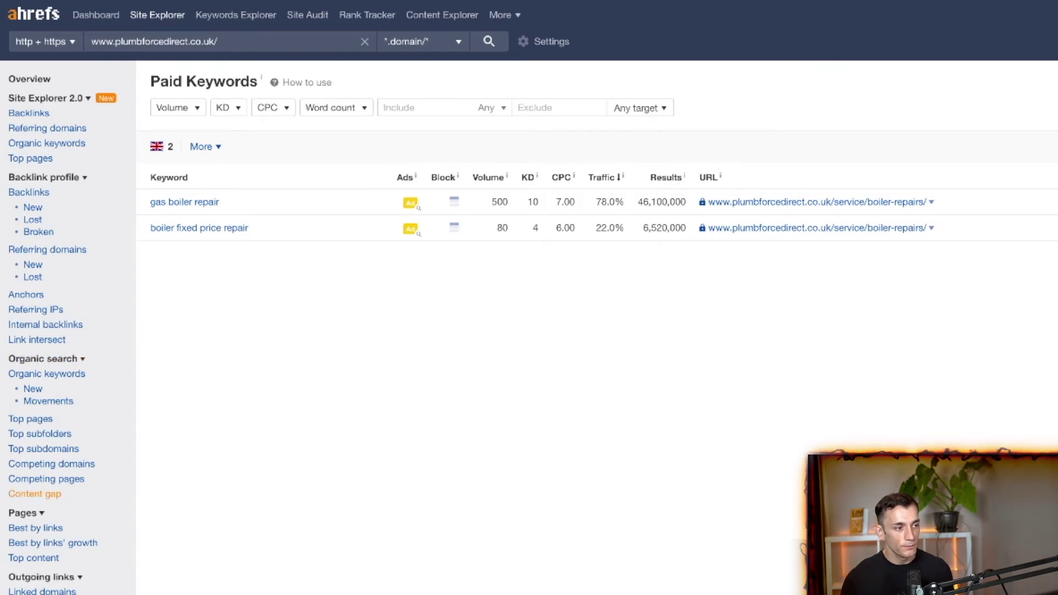
Open the Content Gap report for the competitor and look over its domain and the three empty target fields
{"action": "left_click", "coordinate": [35, 494]}
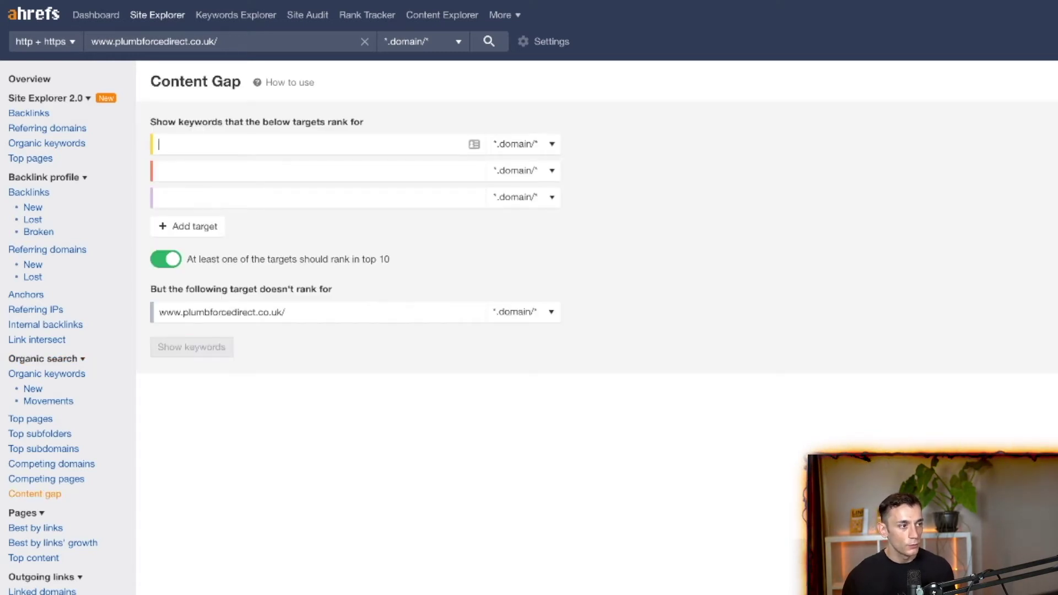
{"action": "triple_click", "coordinate": [138, 41]}
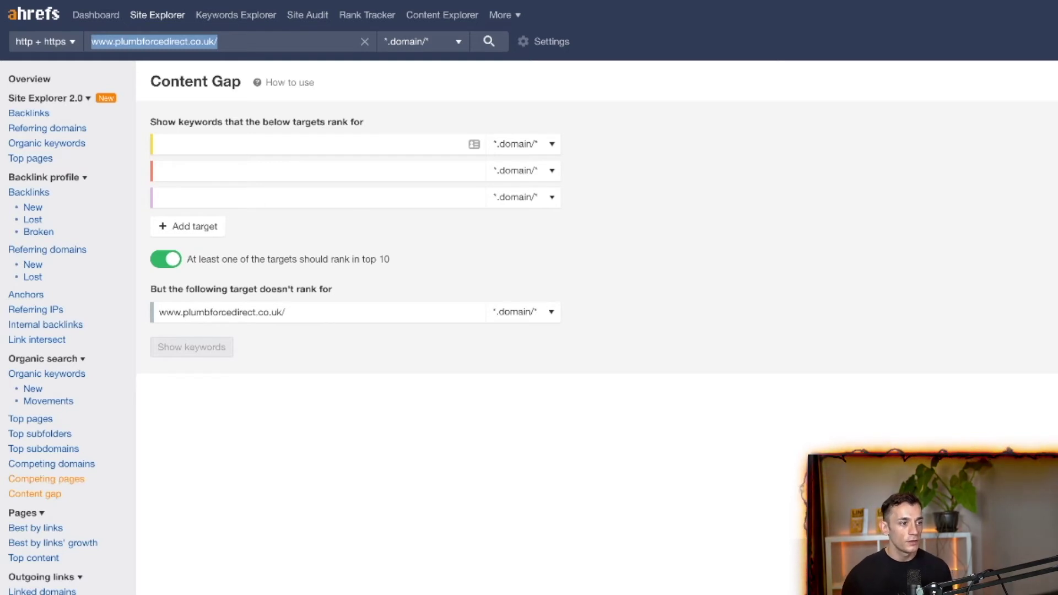
{"action": "left_click", "coordinate": [158, 144]}
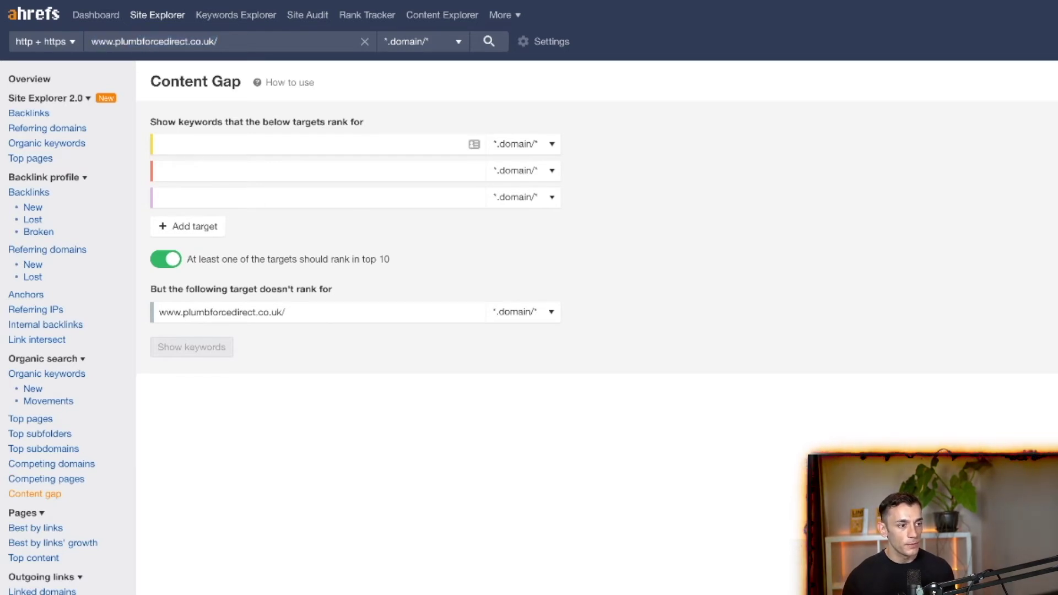
{"action": "left_click", "coordinate": [159, 170]}
{"action": "left_click", "coordinate": [159, 197]}
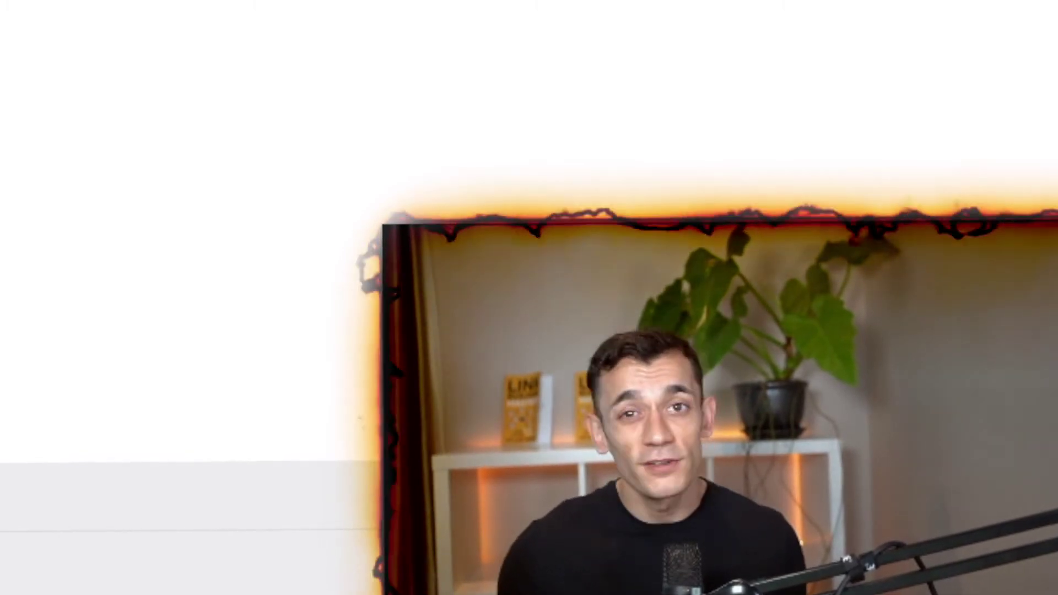
Switch to Frase, sign in with the saved account, and load the latest version of the "how to use haro to get backlinks" document
{"action": "key", "text": "Return"}
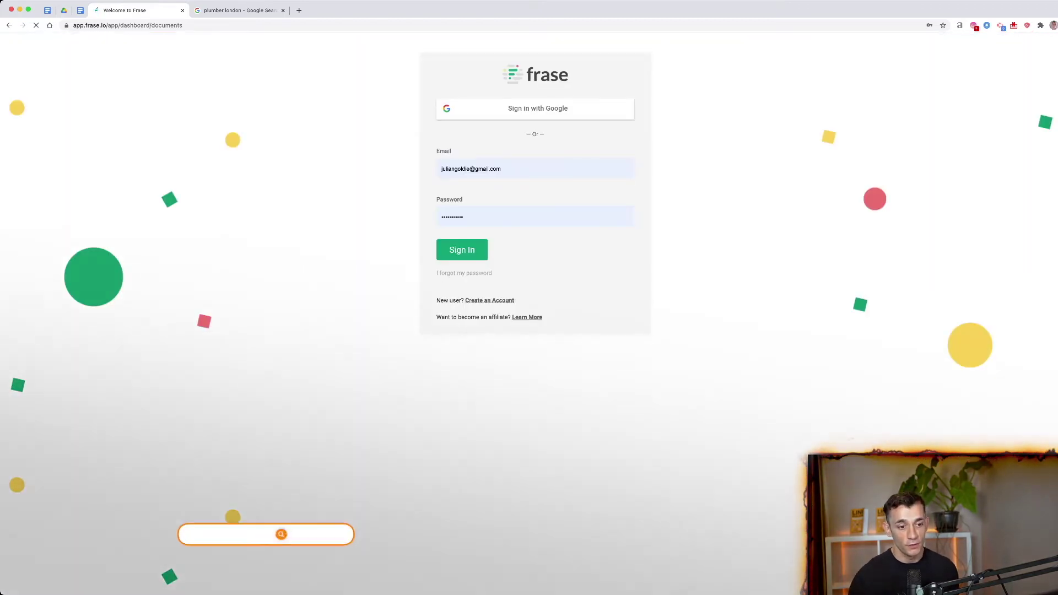
{"action": "left_click", "coordinate": [461, 249]}
{"action": "key", "text": "Return"}
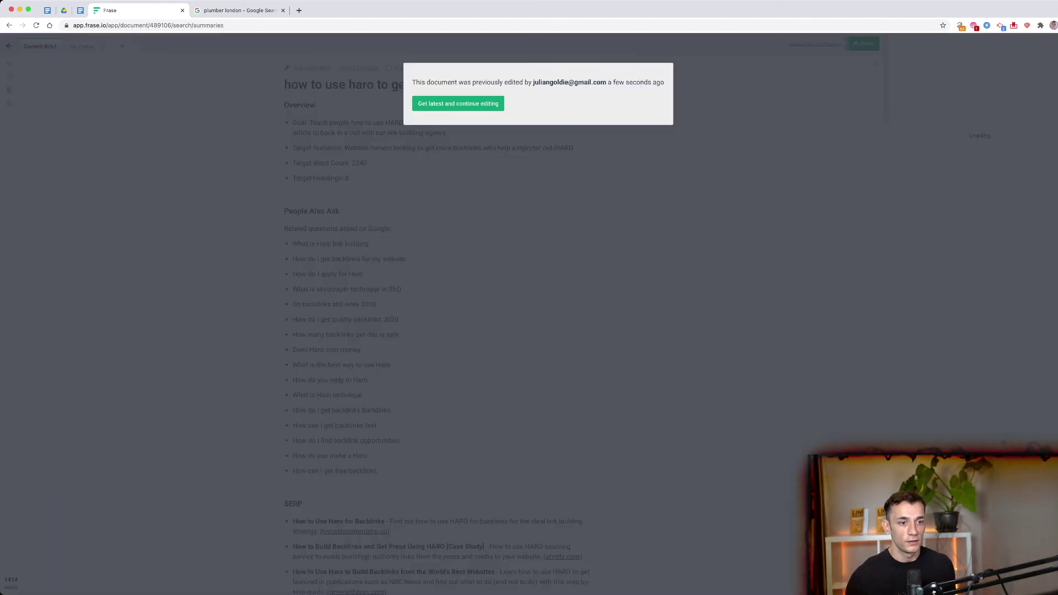
{"action": "left_click", "coordinate": [457, 103]}
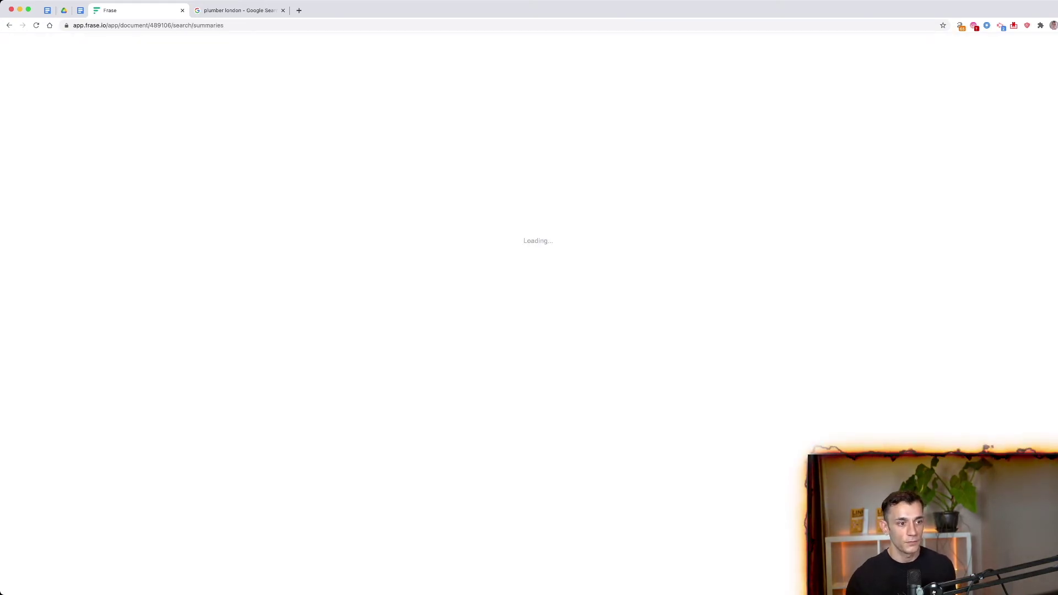
Review the content brief and the average word count, headers, links and images of the top results
{"action": "scroll", "coordinate": [437, 324], "scroll_direction": "down", "scroll_amount": 1}
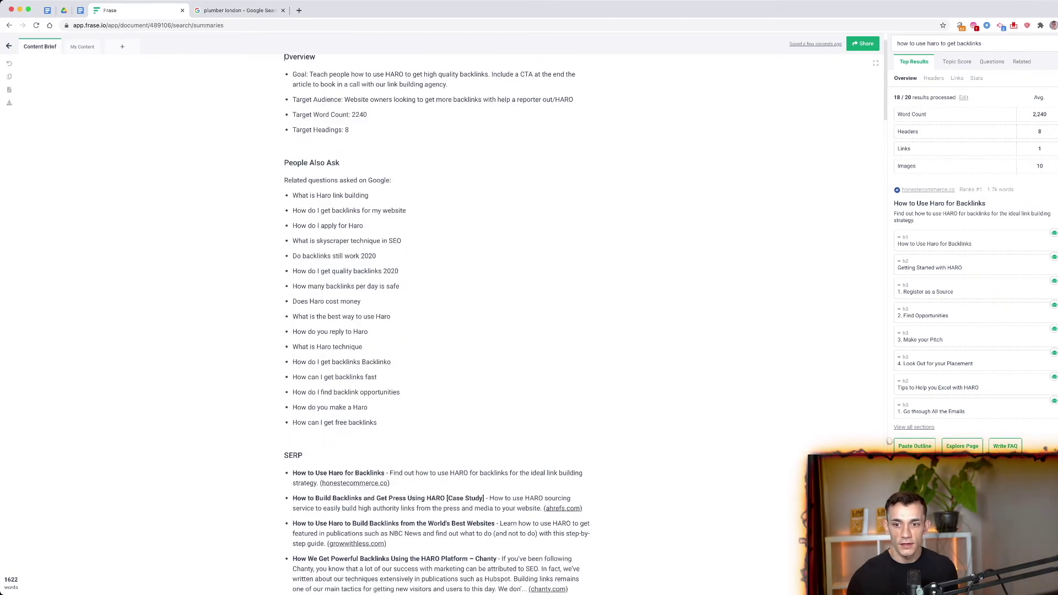
{"action": "scroll", "coordinate": [972, 265], "scroll_direction": "down", "scroll_amount": 1}
{"action": "scroll", "coordinate": [972, 265], "scroll_direction": "up", "scroll_amount": 1}
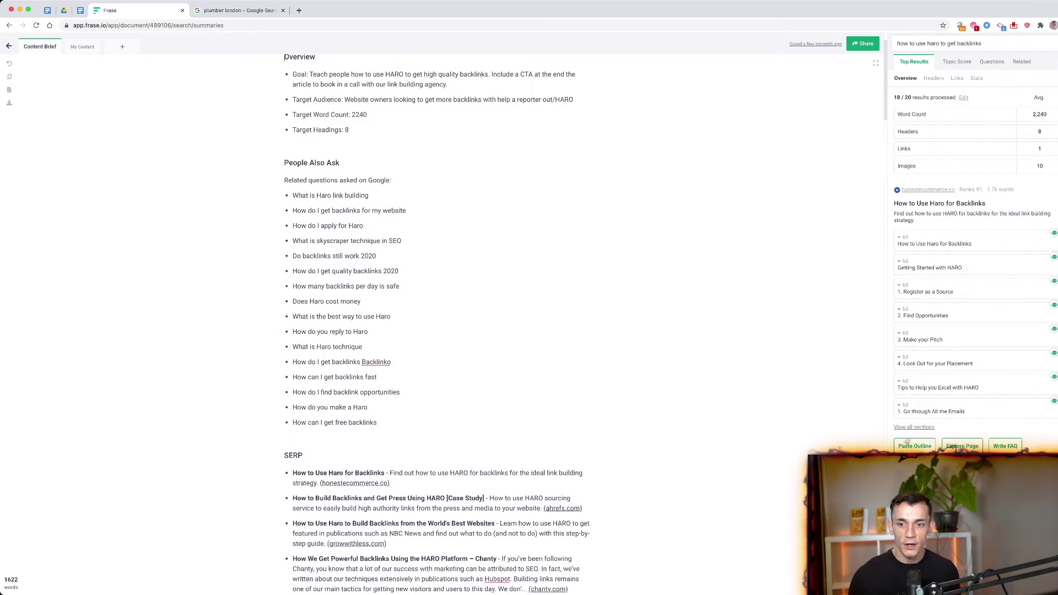
{"action": "left_click_drag", "start_coordinate": [927, 114], "coordinate": [902, 114]}
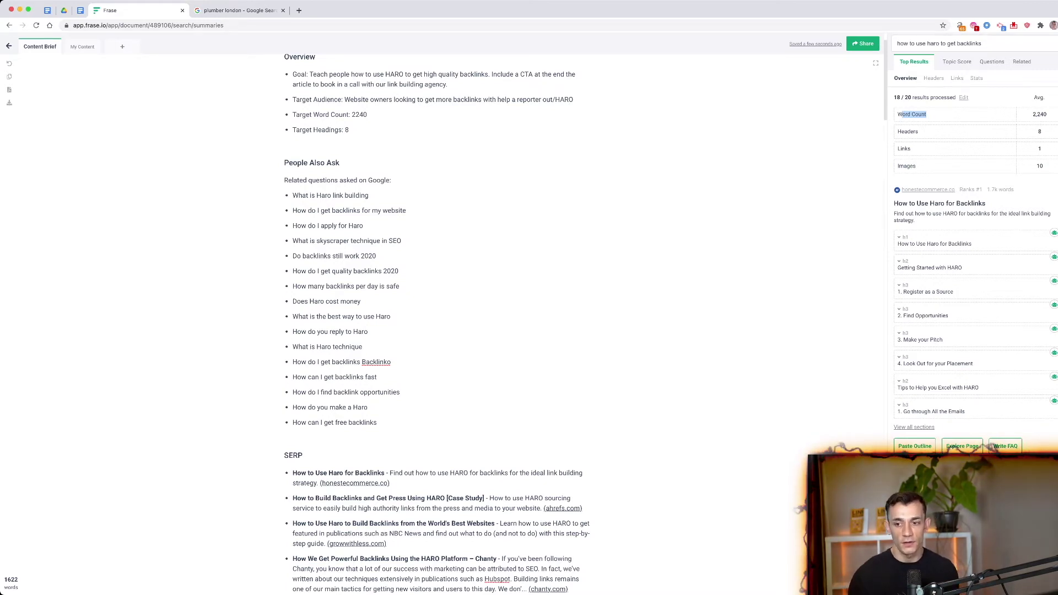
{"action": "left_click_drag", "start_coordinate": [897, 131], "coordinate": [1041, 131]}
{"action": "mouse_move", "coordinate": [897, 148]}
{"action": "left_mouse_down"}
{"action": "mouse_move", "coordinate": [1041, 148]}
{"action": "mouse_move", "coordinate": [897, 166]}
{"action": "left_mouse_up"}
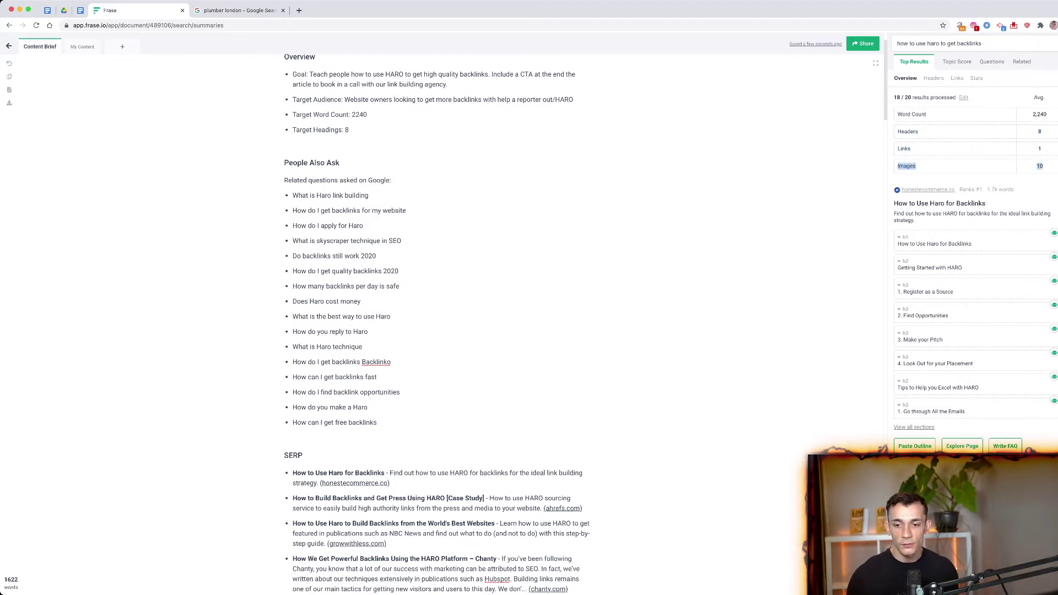
Examine the titles, descriptions and heading outlines of the top-ranking articles for "how to use haro to get backlinks"
{"action": "scroll", "coordinate": [973, 248], "scroll_direction": "down", "scroll_amount": 3}
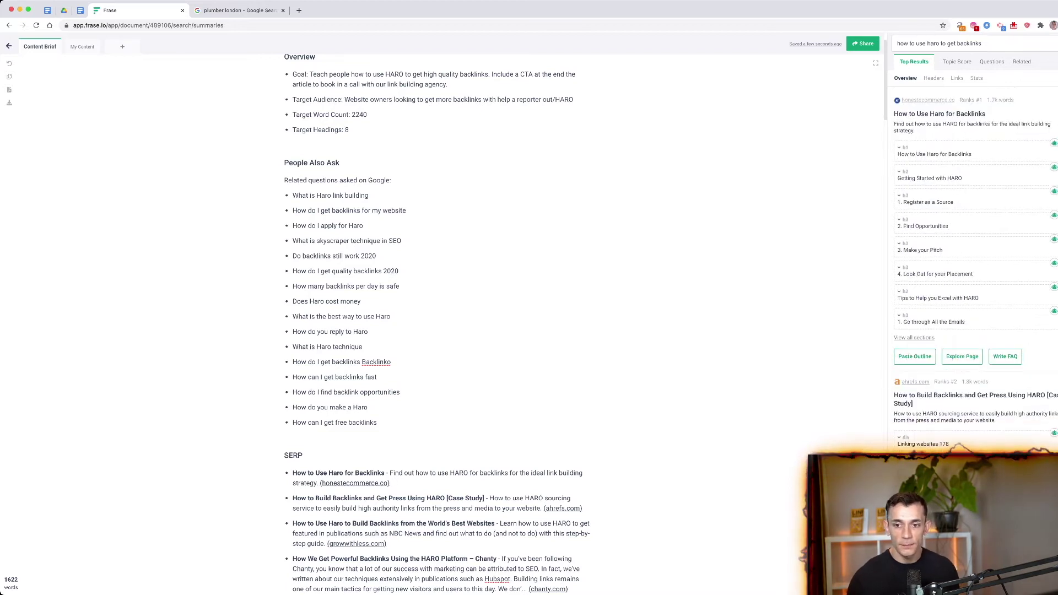
{"action": "scroll", "coordinate": [973, 248], "scroll_direction": "up", "scroll_amount": 1}
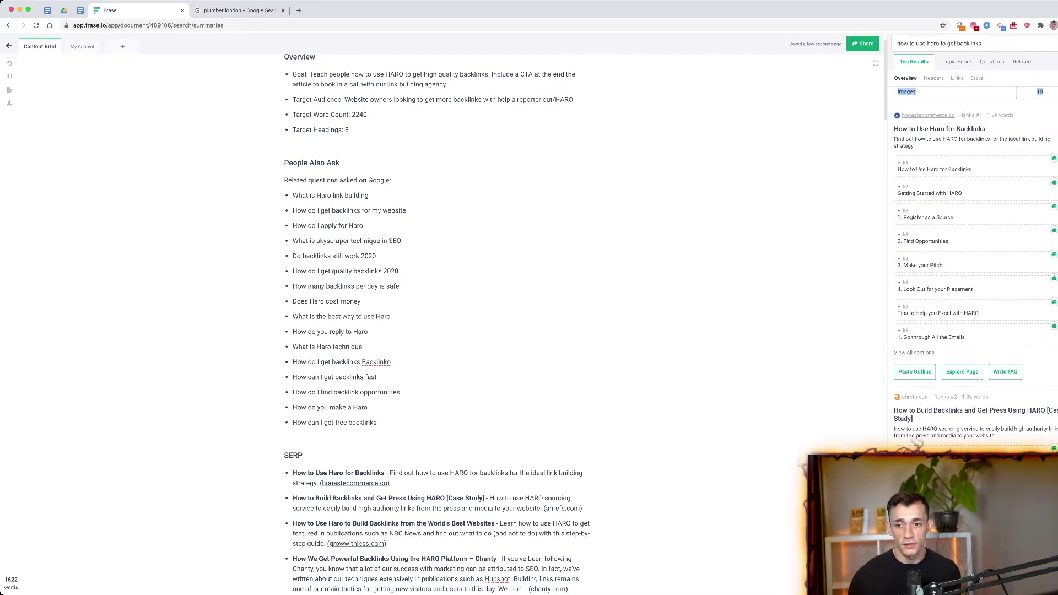
{"action": "triple_click", "coordinate": [939, 128]}
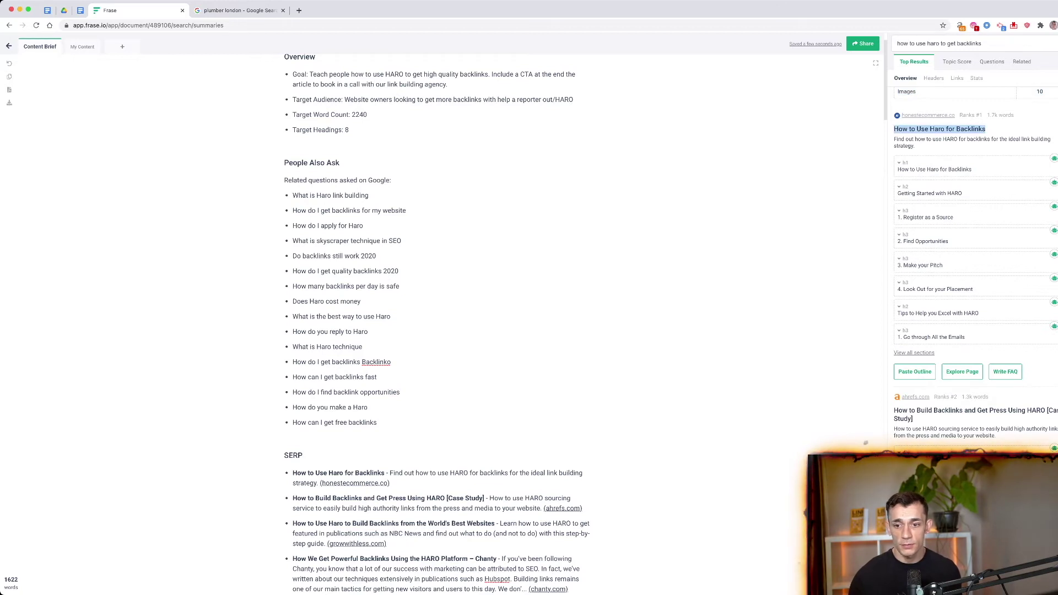
{"action": "triple_click", "coordinate": [938, 139]}
{"action": "scroll", "coordinate": [975, 242], "scroll_direction": "down", "scroll_amount": 2}
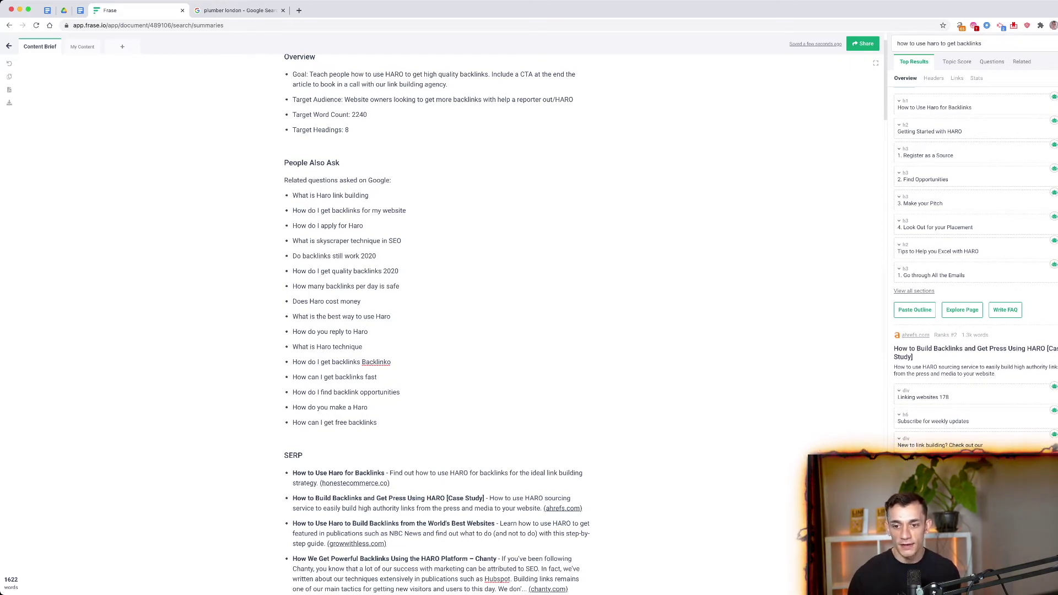
{"action": "scroll", "coordinate": [975, 242], "scroll_direction": "down", "scroll_amount": 15}
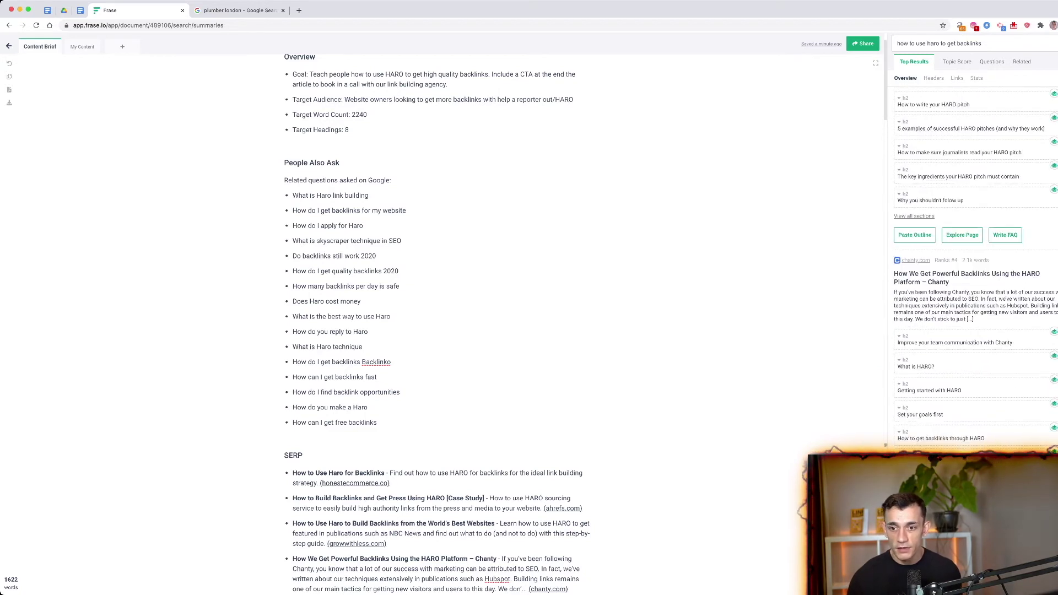
{"action": "scroll", "coordinate": [885, 445], "scroll_direction": "up", "scroll_amount": 10}
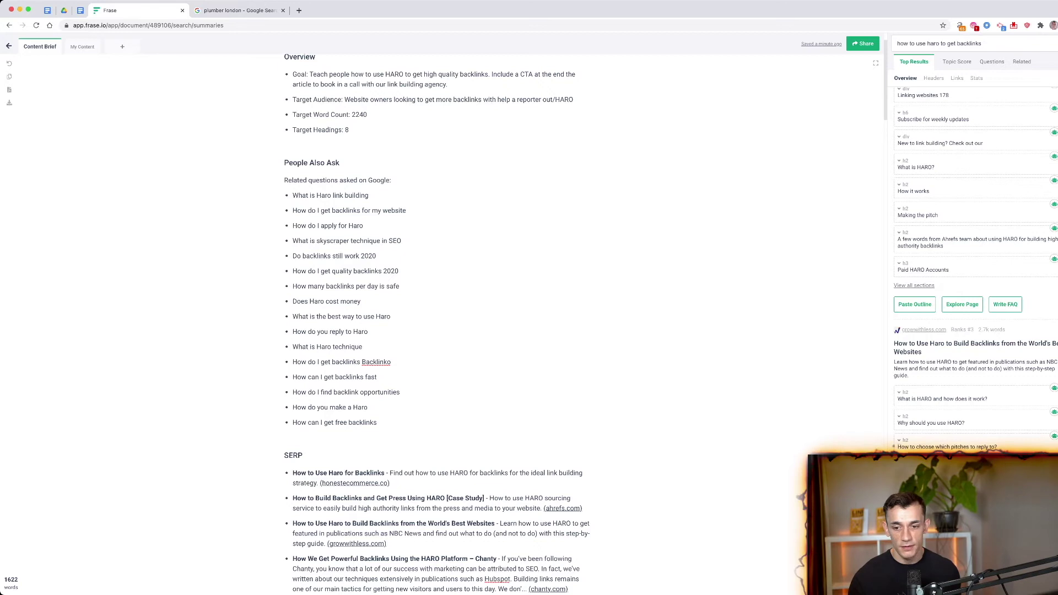
{"action": "scroll", "coordinate": [893, 446], "scroll_direction": "down", "scroll_amount": 15}
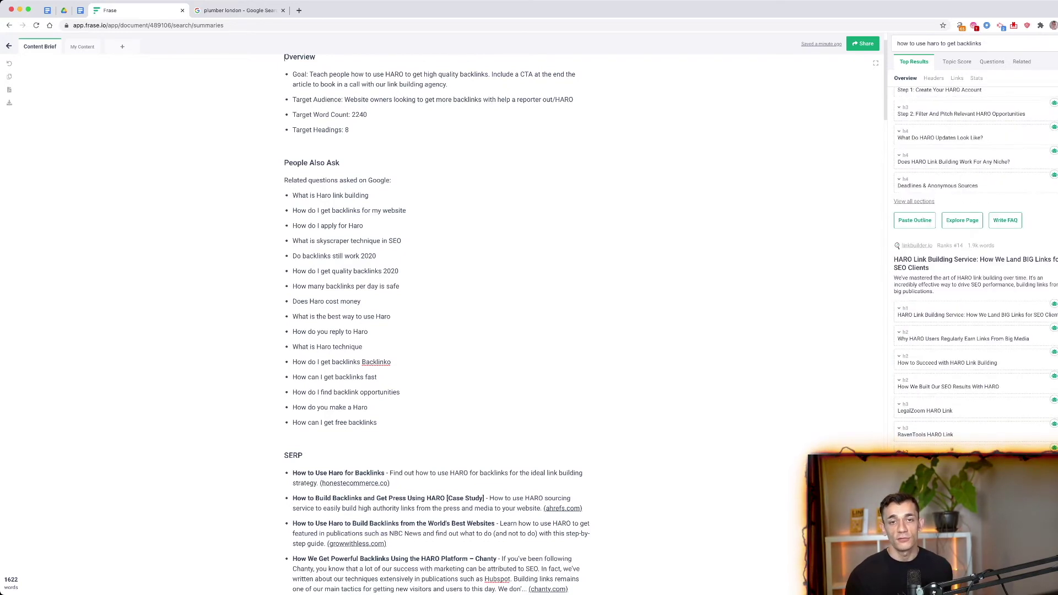
{"action": "scroll", "coordinate": [973, 248], "scroll_direction": "down", "scroll_amount": 15}
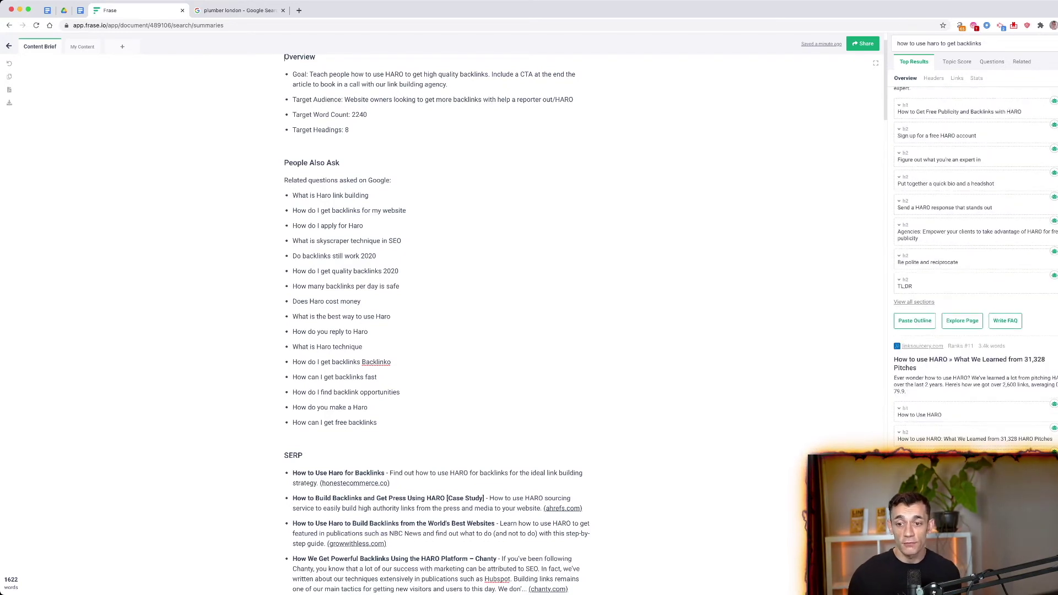
Go back to the start of the content brief and highlight the People Also Ask heading
{"action": "scroll", "coordinate": [973, 248], "scroll_direction": "up", "scroll_amount": 20}
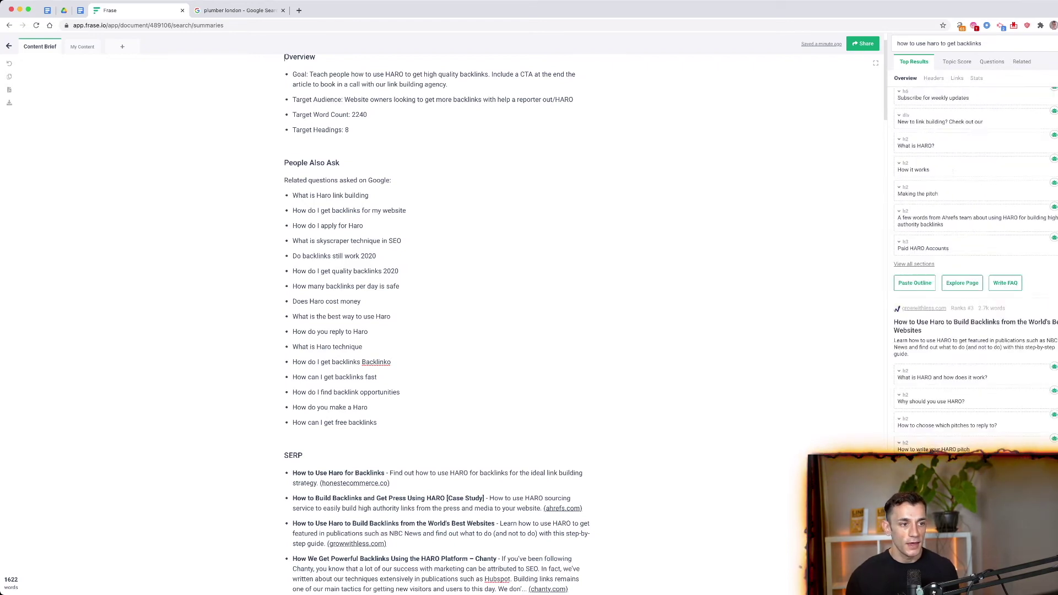
{"action": "scroll", "coordinate": [953, 170], "scroll_direction": "up", "scroll_amount": 5}
{"action": "scroll", "coordinate": [438, 322], "scroll_direction": "up", "scroll_amount": 2}
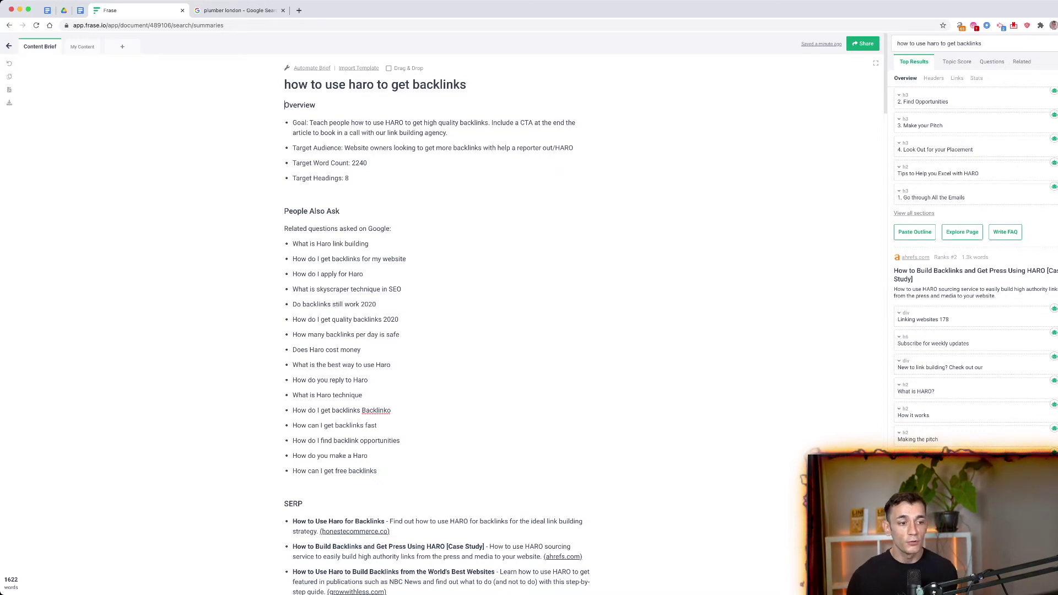
{"action": "triple_click", "coordinate": [293, 211]}
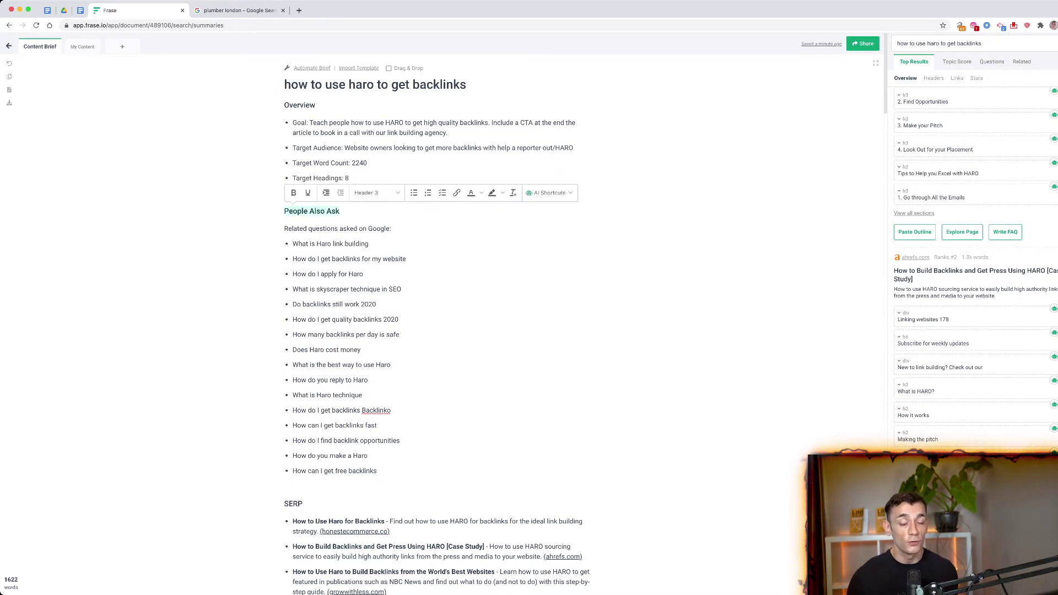
Review the People Also Ask questions and the SERP list of ranking articles in the content brief
{"action": "scroll", "coordinate": [435, 331], "scroll_direction": "down", "scroll_amount": 1}
{"action": "scroll", "coordinate": [435, 331], "scroll_direction": "down", "scroll_amount": 5}
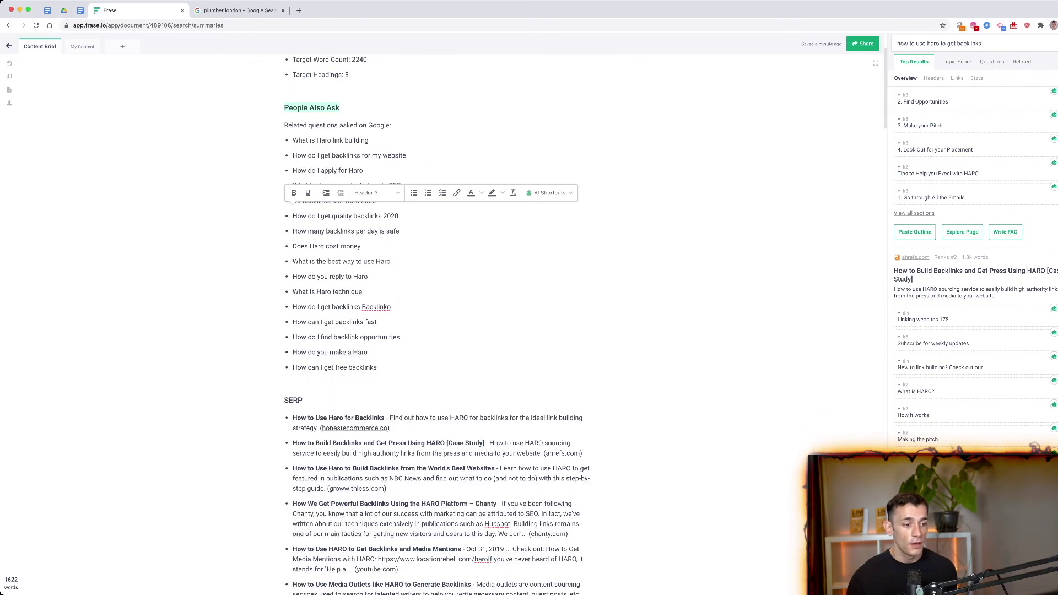
{"action": "scroll", "coordinate": [435, 331], "scroll_direction": "down", "scroll_amount": 5}
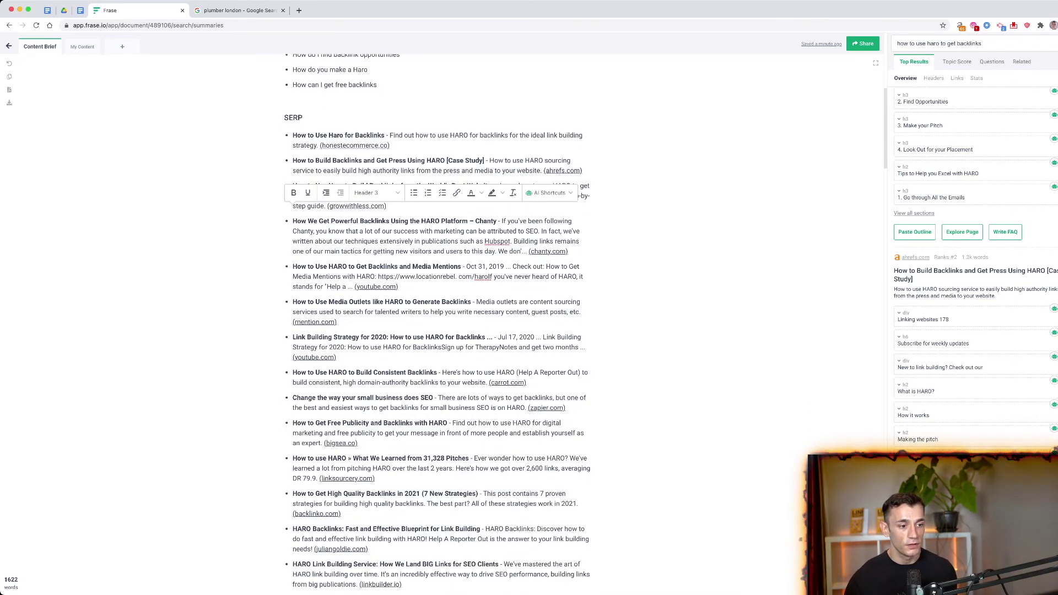
{"action": "double_click", "coordinate": [301, 135]}
{"action": "scroll", "coordinate": [436, 331], "scroll_direction": "down", "scroll_amount": 1}
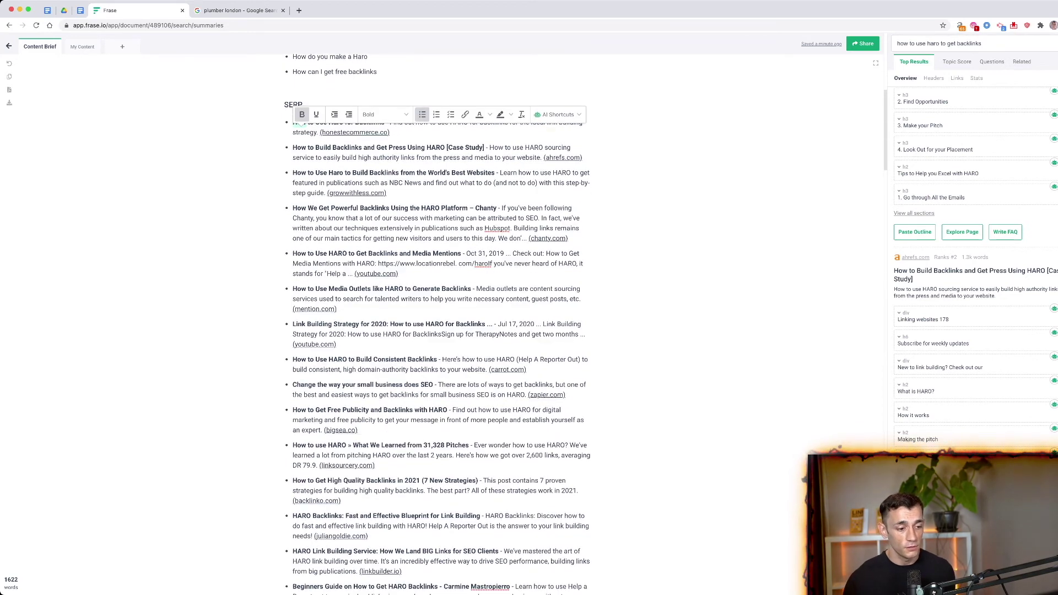
Examine the brief's Topic Clusters, Headers and Questions sections and return to the start of the document
{"action": "scroll", "coordinate": [300, 124], "scroll_direction": "down", "scroll_amount": 20}
{"action": "scroll", "coordinate": [298, 124], "scroll_direction": "up", "scroll_amount": 5}
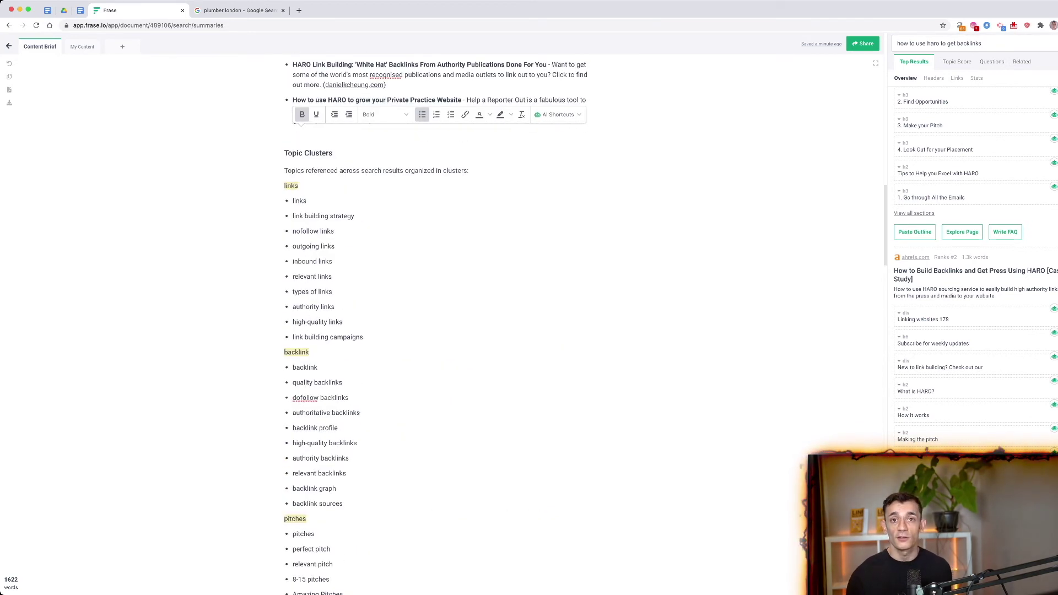
{"action": "scroll", "coordinate": [301, 124], "scroll_direction": "down", "scroll_amount": 20}
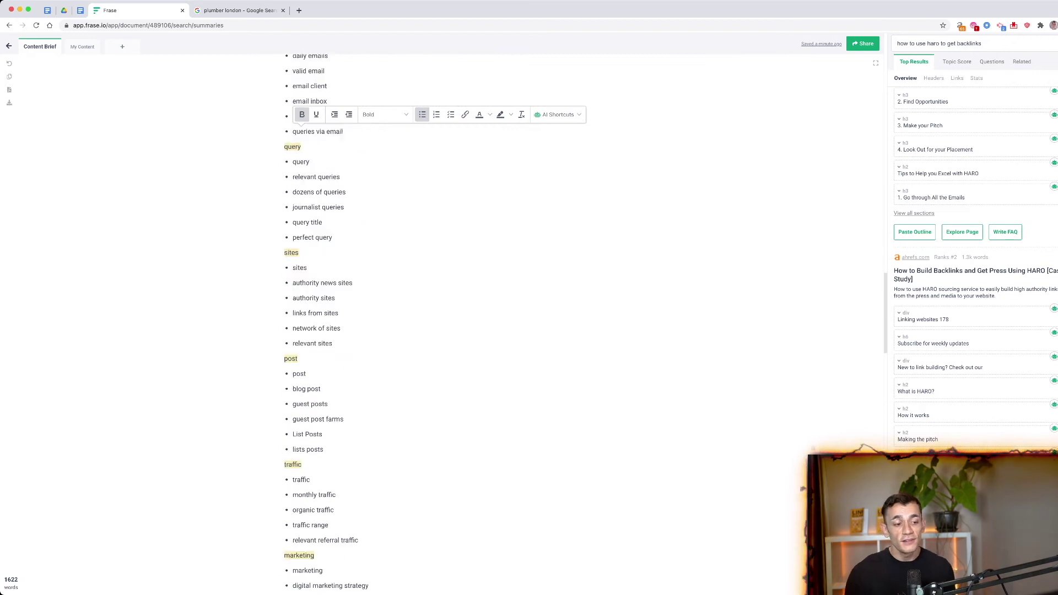
{"action": "scroll", "coordinate": [300, 124], "scroll_direction": "down", "scroll_amount": 4}
{"action": "scroll", "coordinate": [300, 124], "scroll_direction": "up", "scroll_amount": 12}
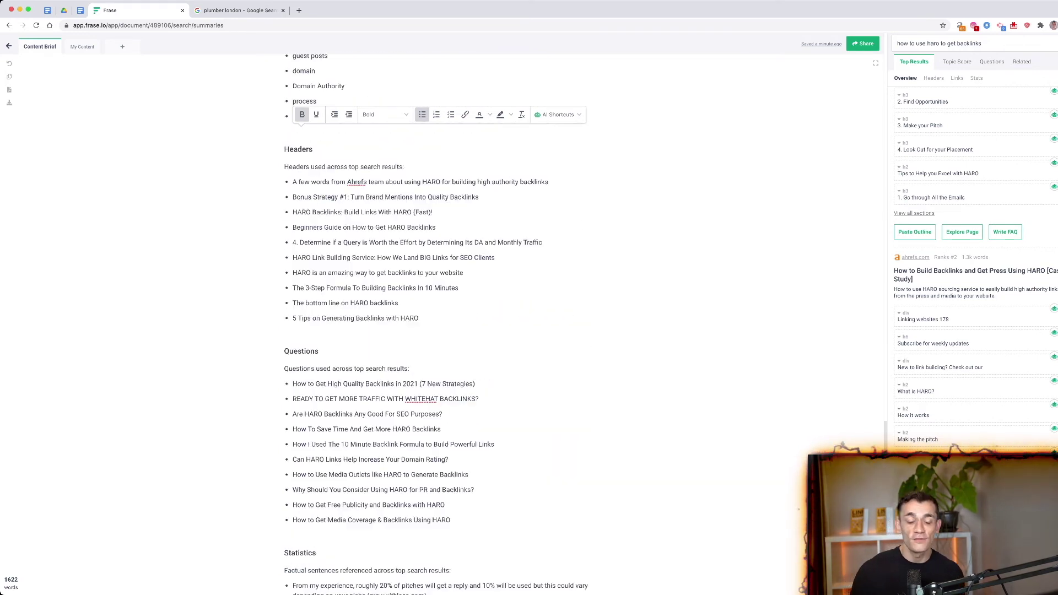
{"action": "scroll", "coordinate": [301, 122], "scroll_direction": "down", "scroll_amount": 10}
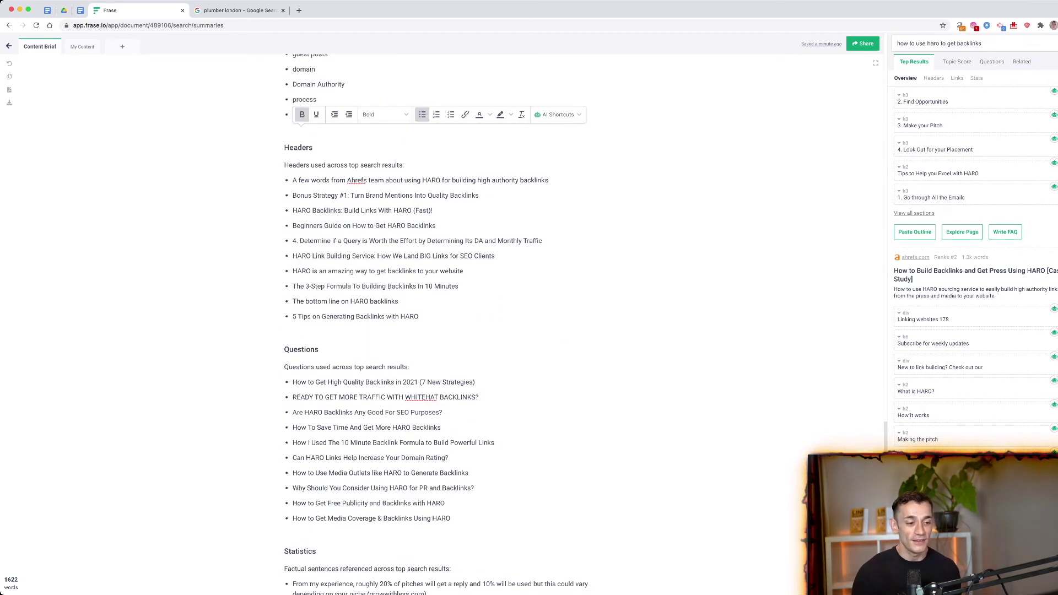
{"action": "scroll", "coordinate": [301, 122], "scroll_direction": "up", "scroll_amount": 20}
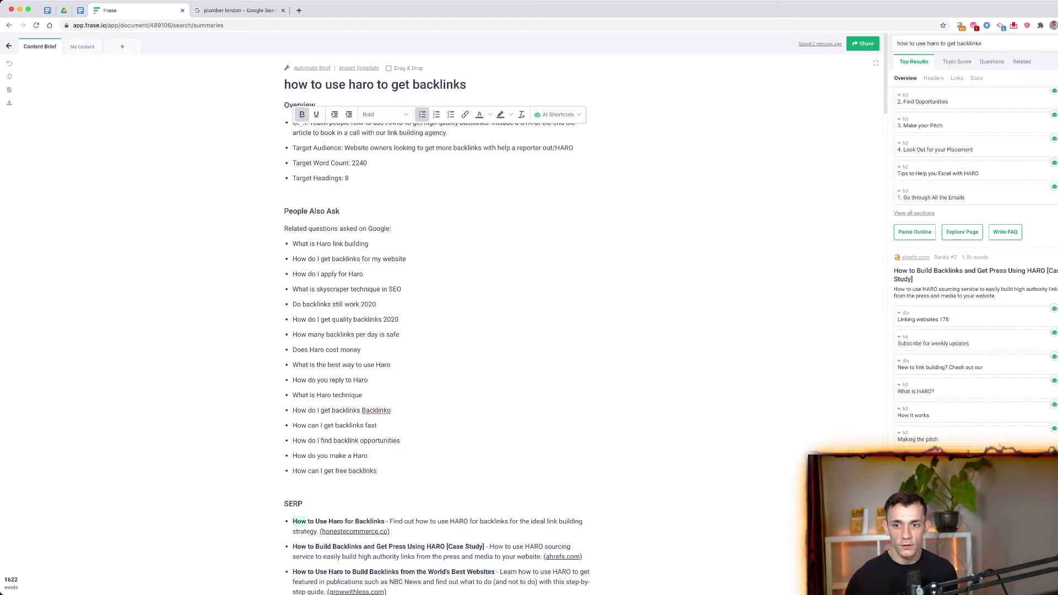
View the research data for "how to use haro to get backlinks": topic scores, SERP questions and related results
{"action": "left_click", "coordinate": [955, 61]}
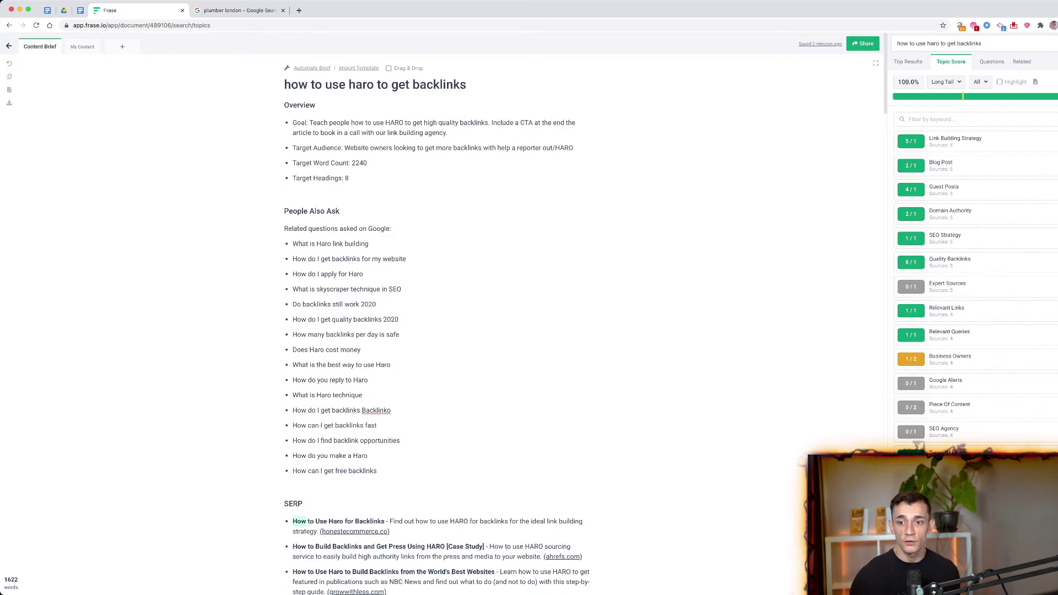
{"action": "left_click", "coordinate": [991, 61]}
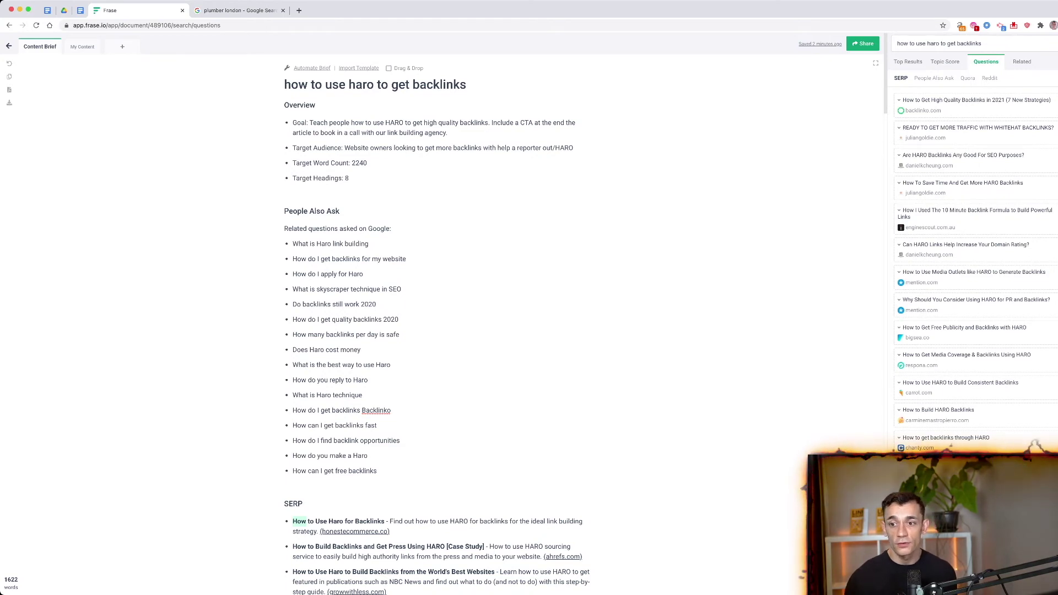
{"action": "left_click", "coordinate": [1021, 61]}
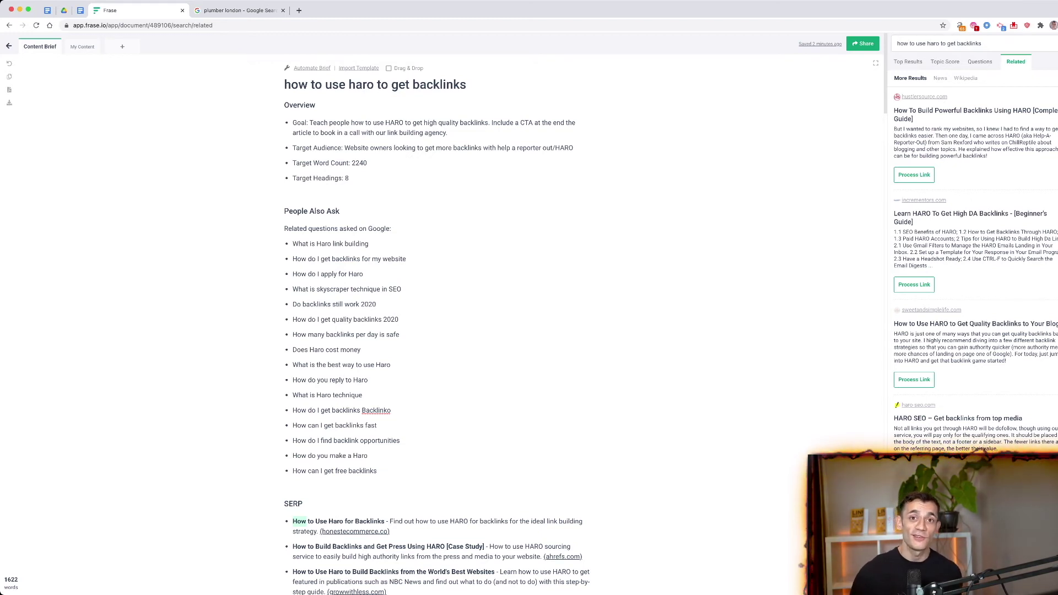
Close the Frase document, switch to the Google results, and replace the query with -neilpatel.com " written by neil patel"
{"action": "key", "text": "super+w"}
{"action": "scroll", "coordinate": [529, 320], "scroll_direction": "up", "scroll_amount": 5}
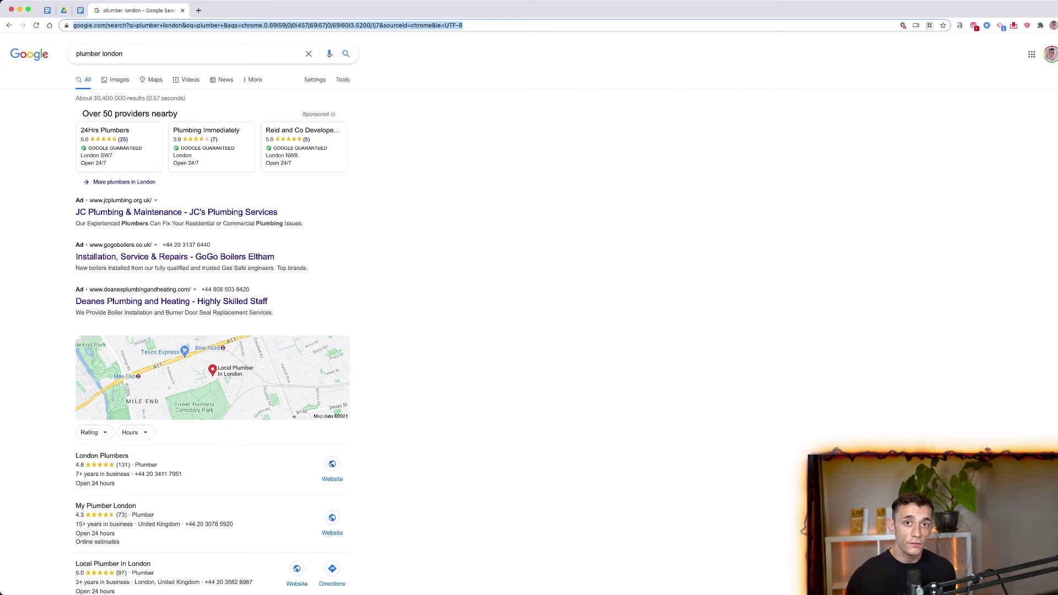
{"action": "triple_click", "coordinate": [112, 54]}
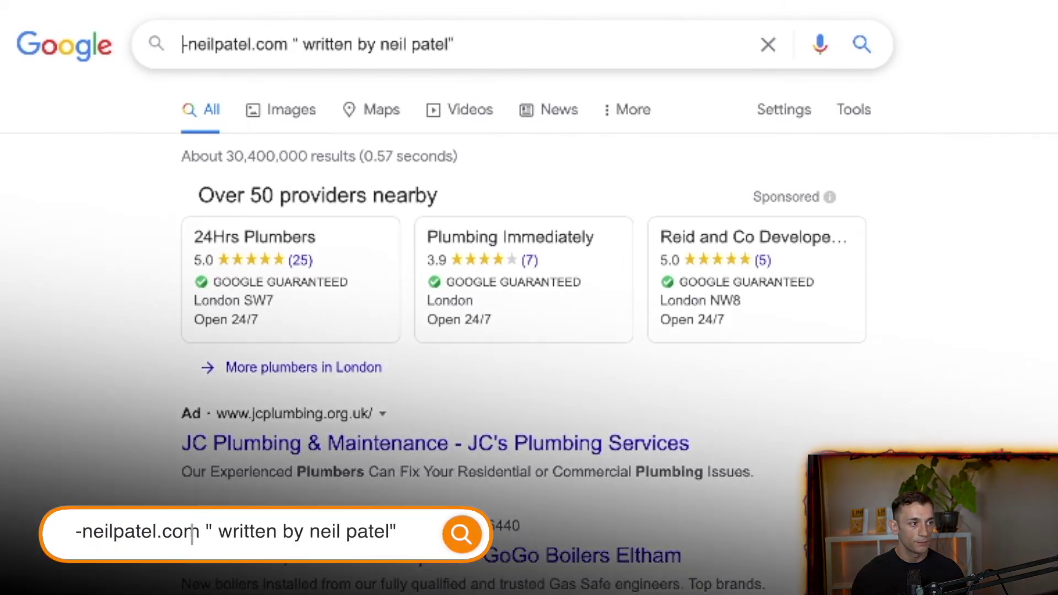
Highlight the excluded domain neilpatel.com and the author name neil patel in the search query
{"action": "left_click_drag", "start_coordinate": [188, 44], "coordinate": [287, 44]}
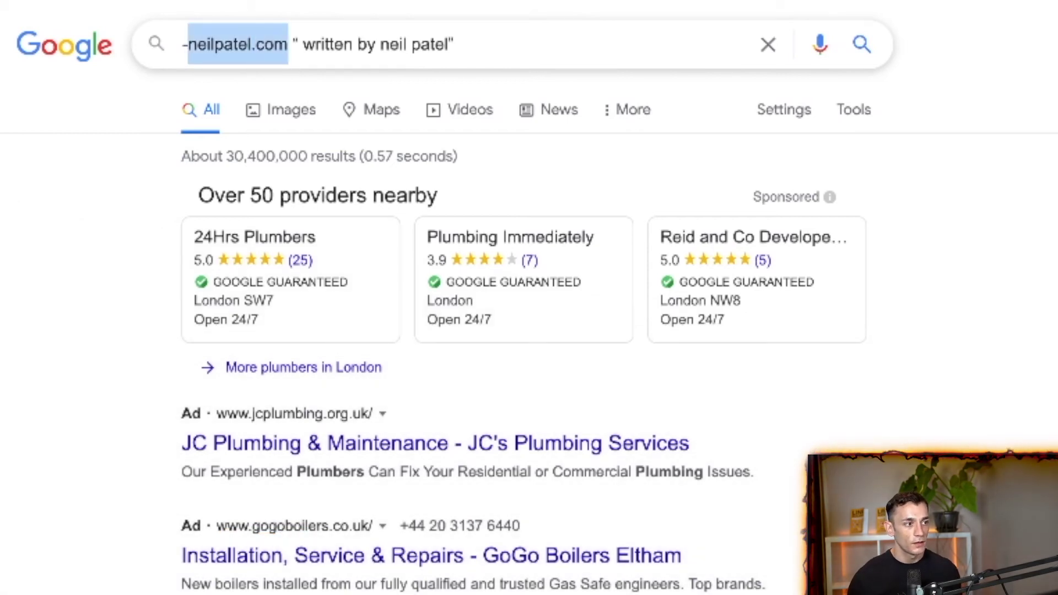
{"action": "left_click", "coordinate": [302, 44]}
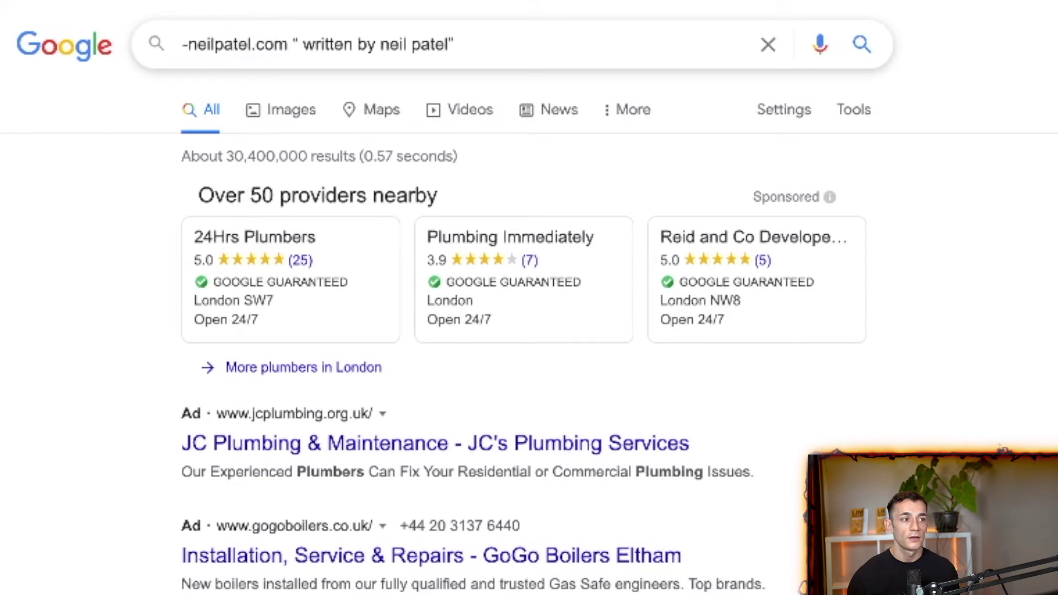
{"action": "double_click", "coordinate": [394, 44]}
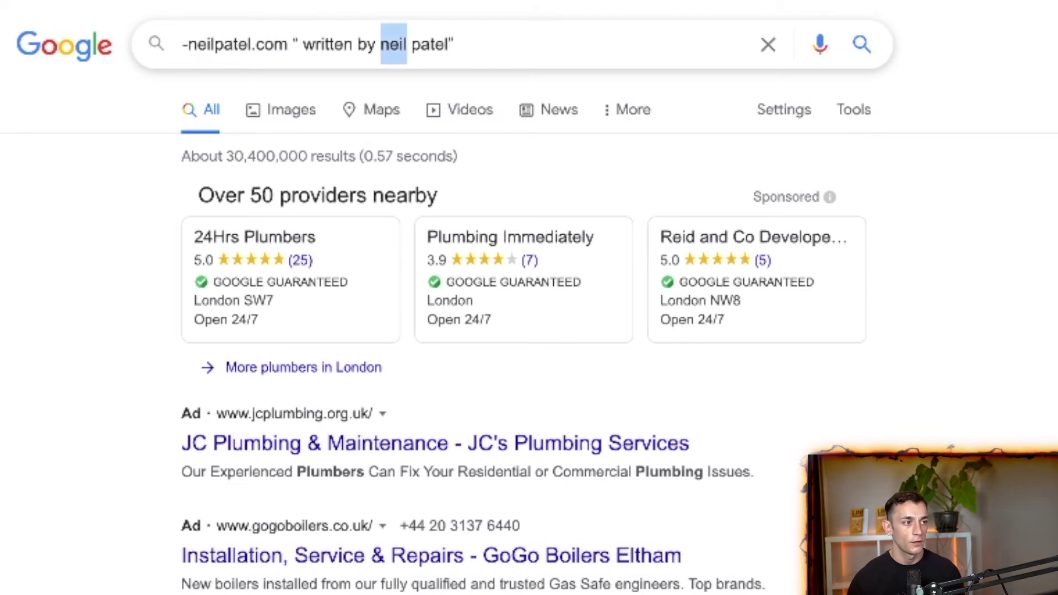
{"action": "left_click_drag", "start_coordinate": [394, 44], "coordinate": [447, 44]}
Remove the space after the opening quotation mark and run the search -neilpatel.com "written by neil patel"
{"action": "left_click", "coordinate": [303, 44]}
{"action": "key", "text": "BackSpace"}
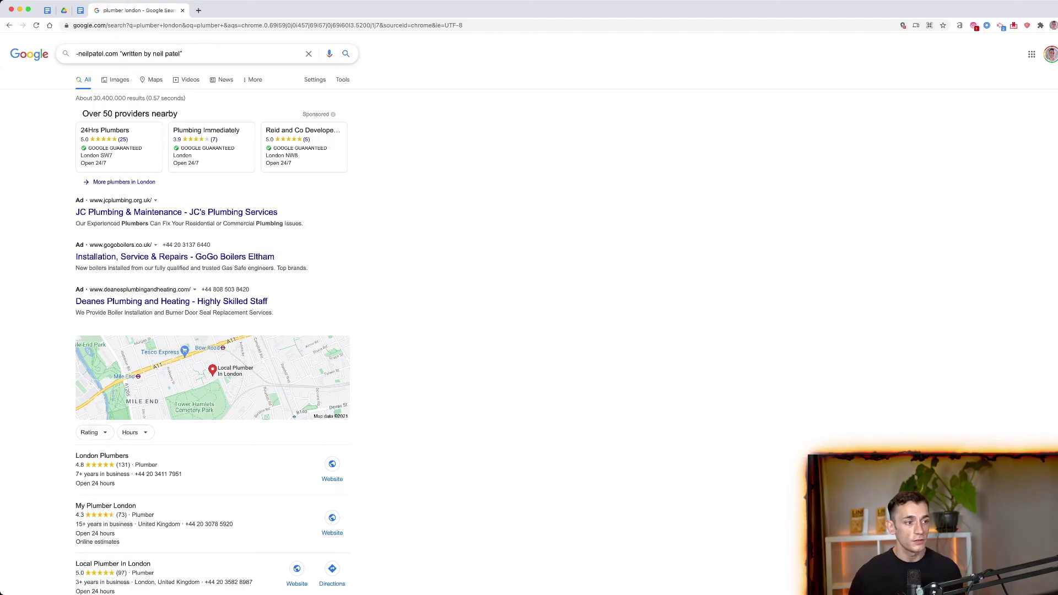
{"action": "key", "text": "Return"}
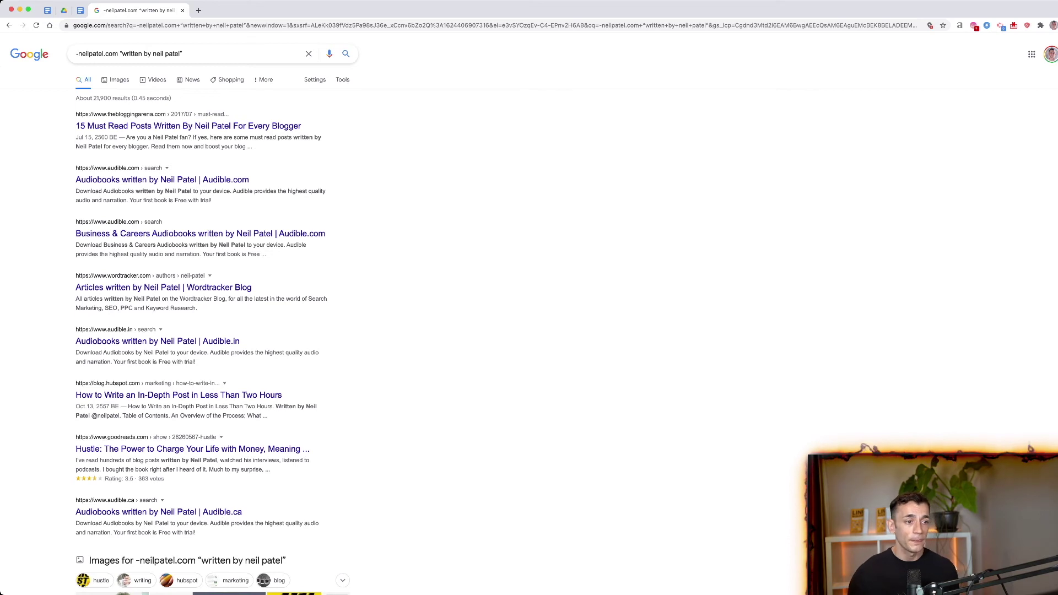
Limit the search results to pages from the past year
{"action": "left_click", "coordinate": [342, 79]}
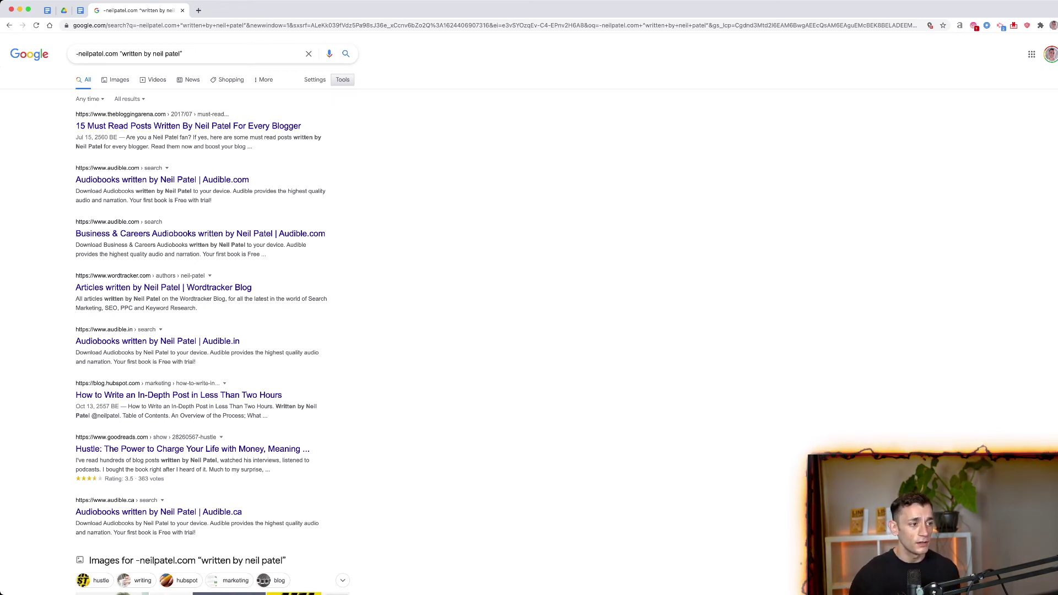
{"action": "left_click", "coordinate": [88, 98]}
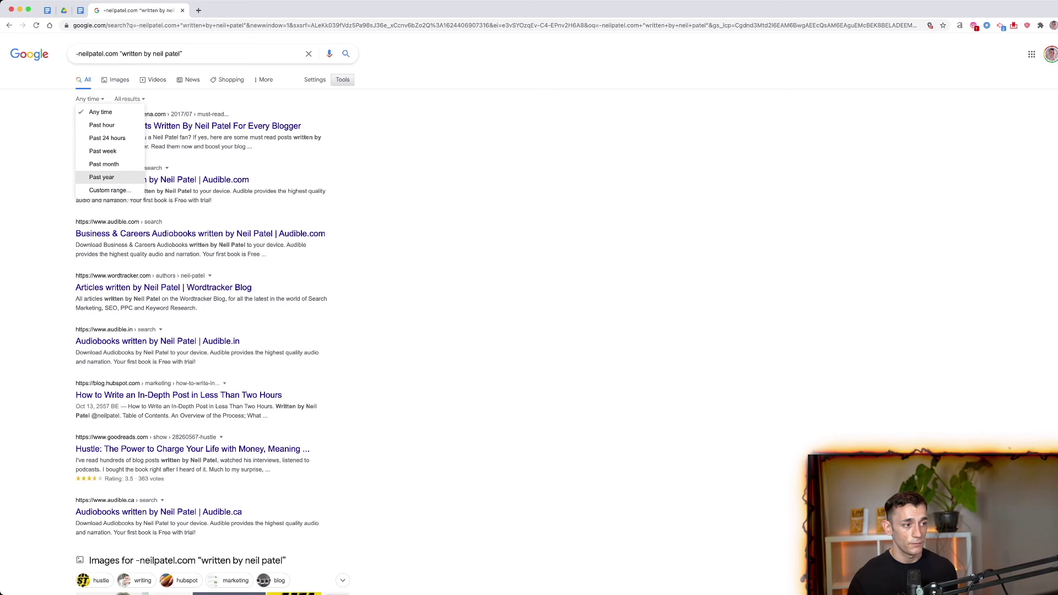
{"action": "left_click", "coordinate": [102, 176]}
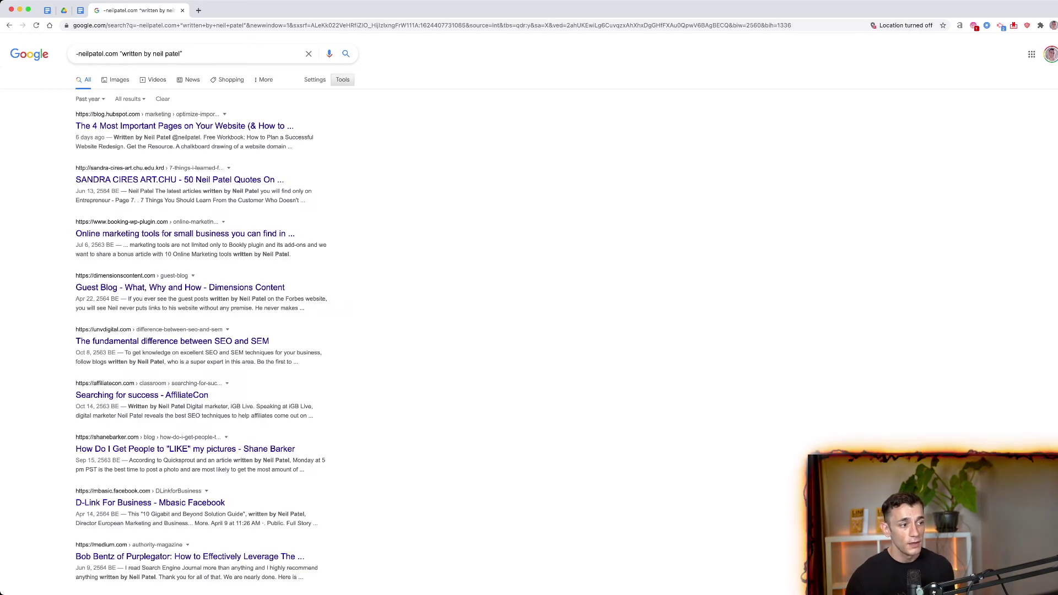
Look through the filtered results for guest post sites and highlight the full search query
{"action": "scroll", "coordinate": [529, 314], "scroll_direction": "down", "scroll_amount": 1}
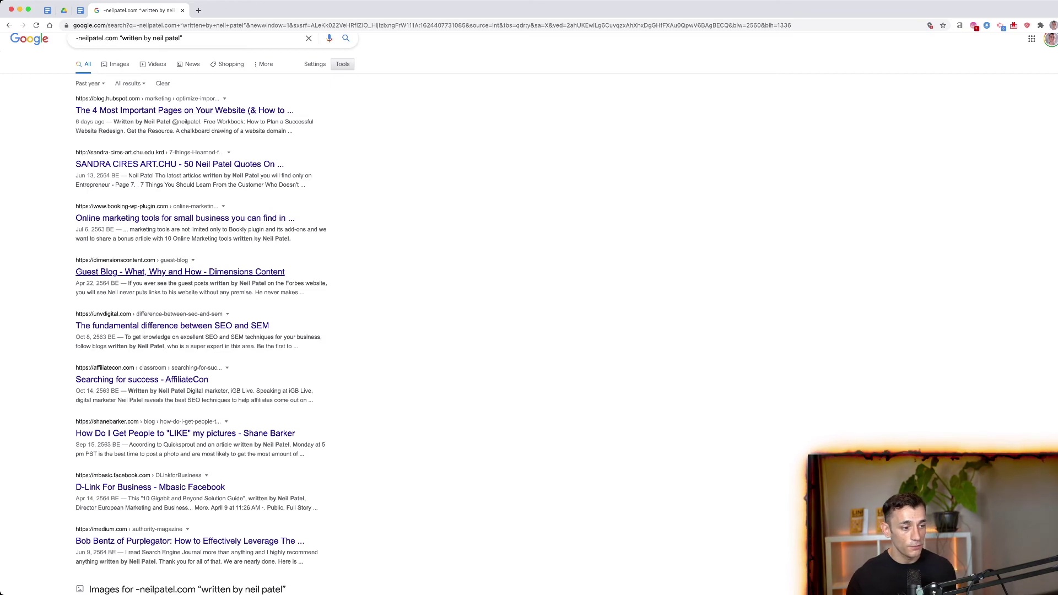
{"action": "scroll", "coordinate": [182, 272], "scroll_direction": "down", "scroll_amount": 2}
{"action": "scroll", "coordinate": [528, 330], "scroll_direction": "up", "scroll_amount": 2}
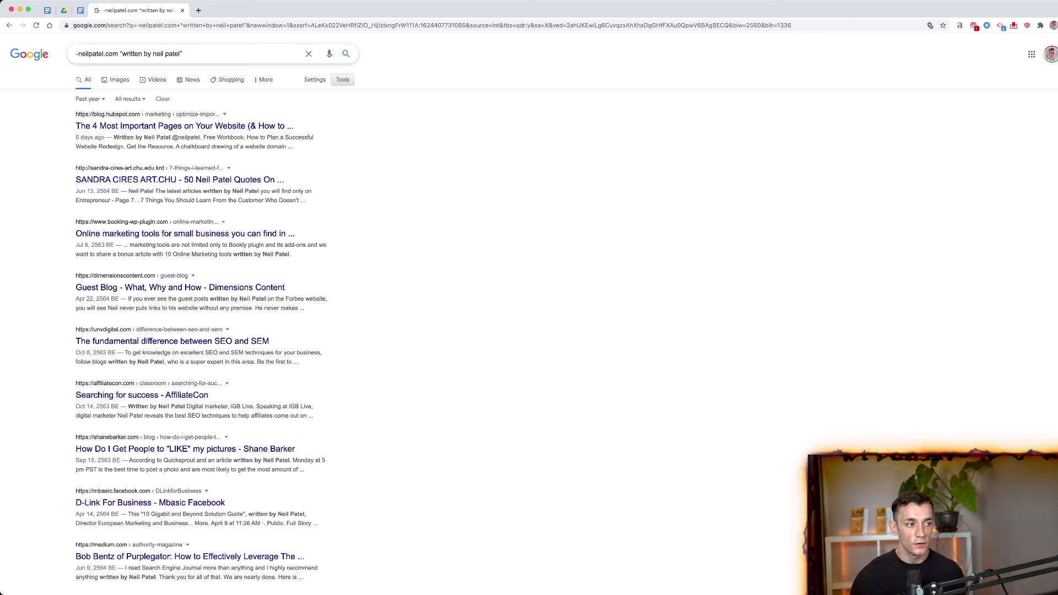
{"action": "left_click_drag", "start_coordinate": [183, 54], "coordinate": [76, 54]}
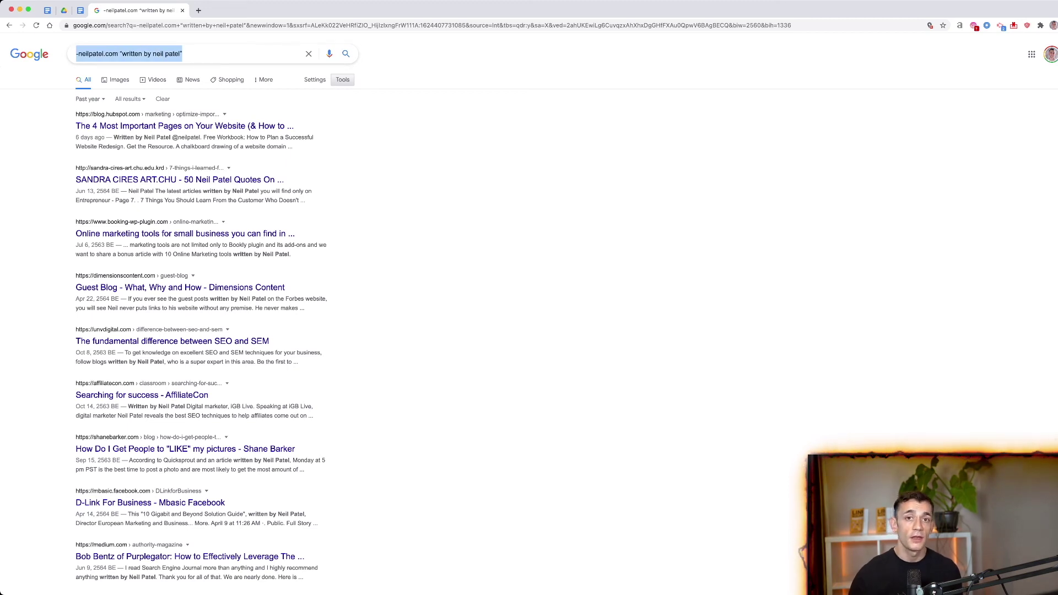
{"action": "left_click", "coordinate": [75, 53]}
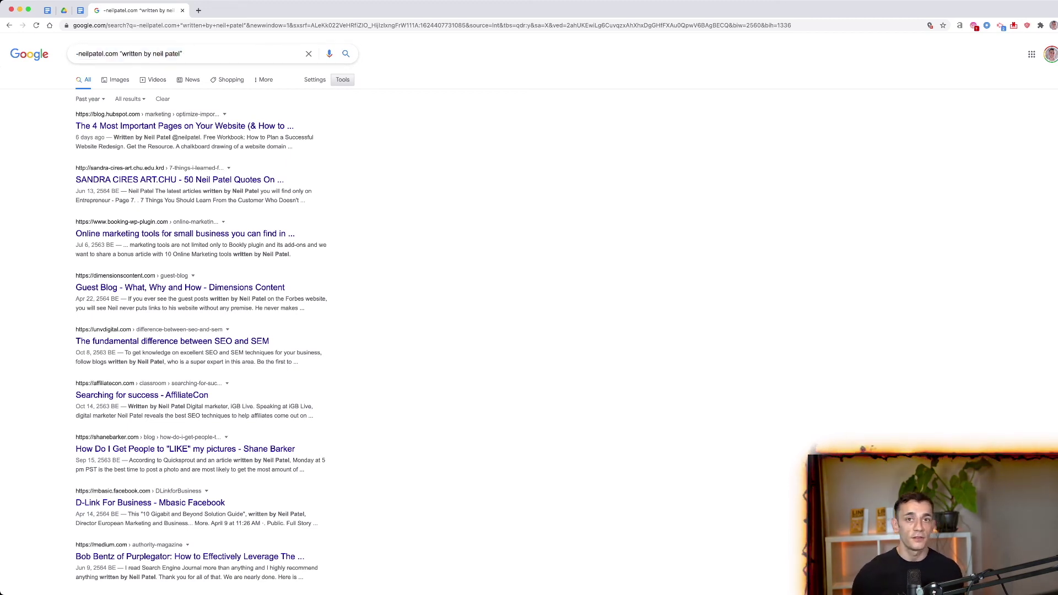
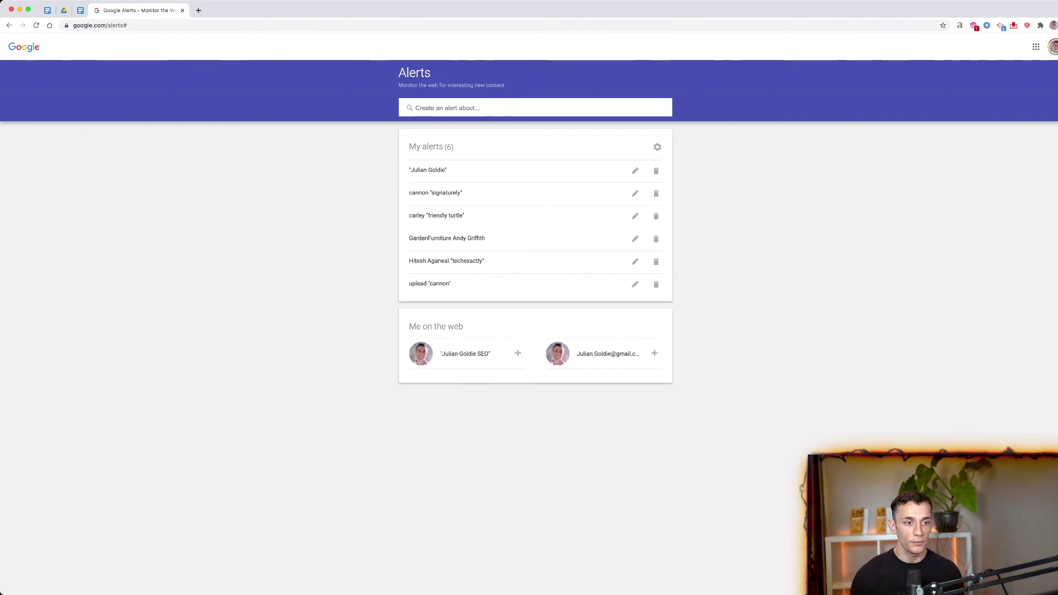
{"action": "type", "text": "https://www.plumbforcedirect.co.uk/"}
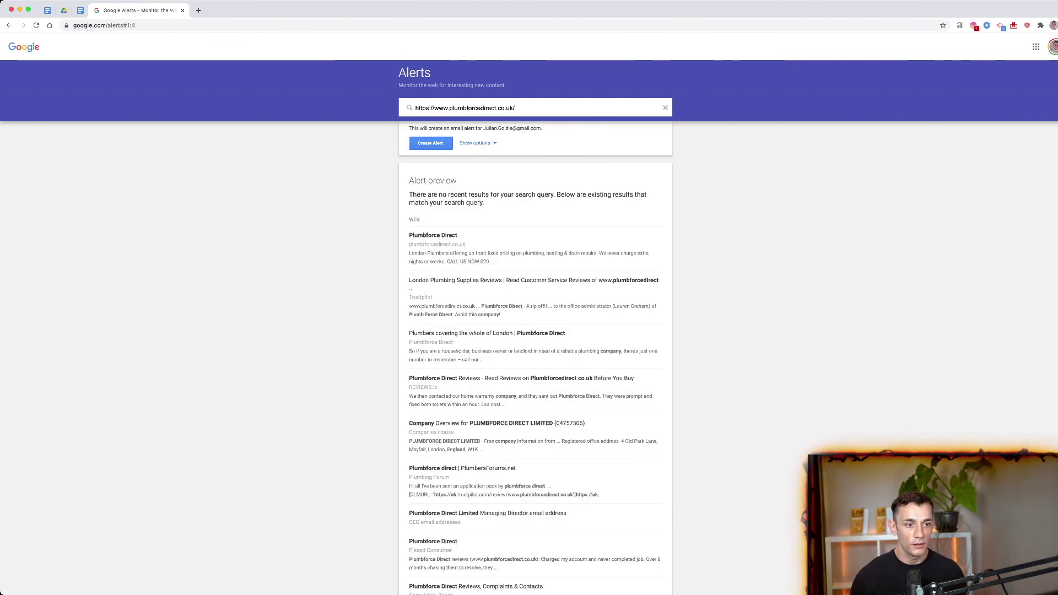
{"action": "left_click", "coordinate": [495, 107]}
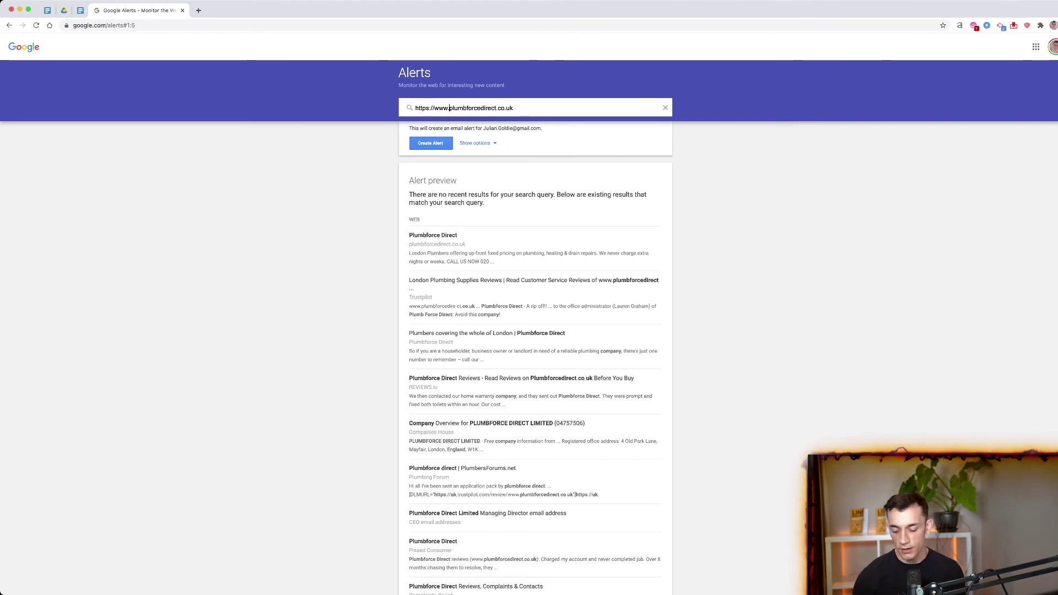
{"action": "key", "text": "super+BackSpace"}
Show the alert's options and set how often it is sent to At most once a week
{"action": "left_click", "coordinate": [475, 143]}
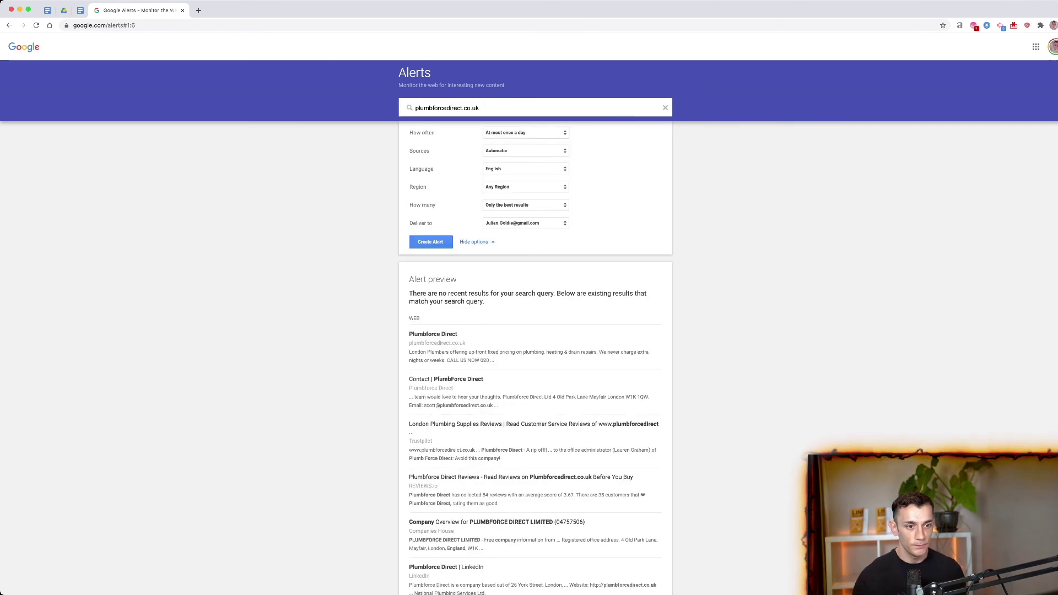
{"action": "left_click", "coordinate": [512, 133]}
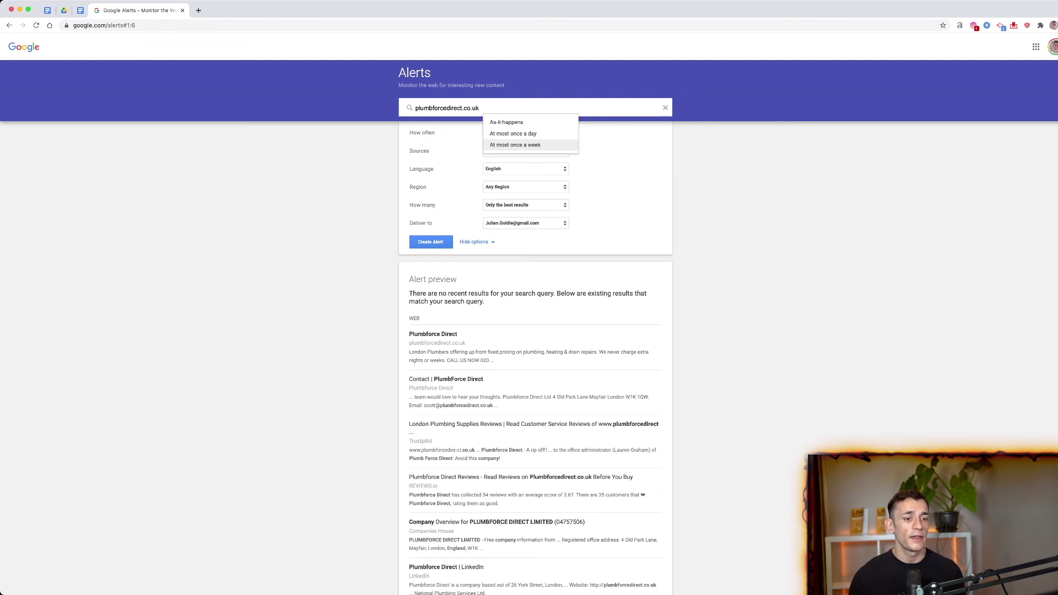
{"action": "left_click", "coordinate": [515, 144]}
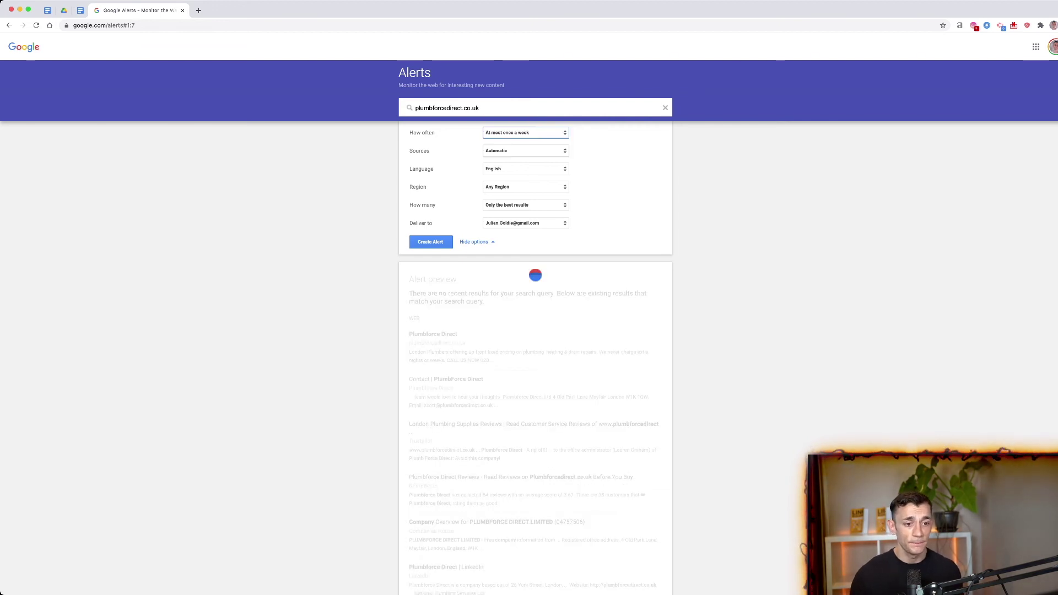
Look through the source, language and region choices for the alert, picking English as the language
{"action": "left_click", "coordinate": [525, 151]}
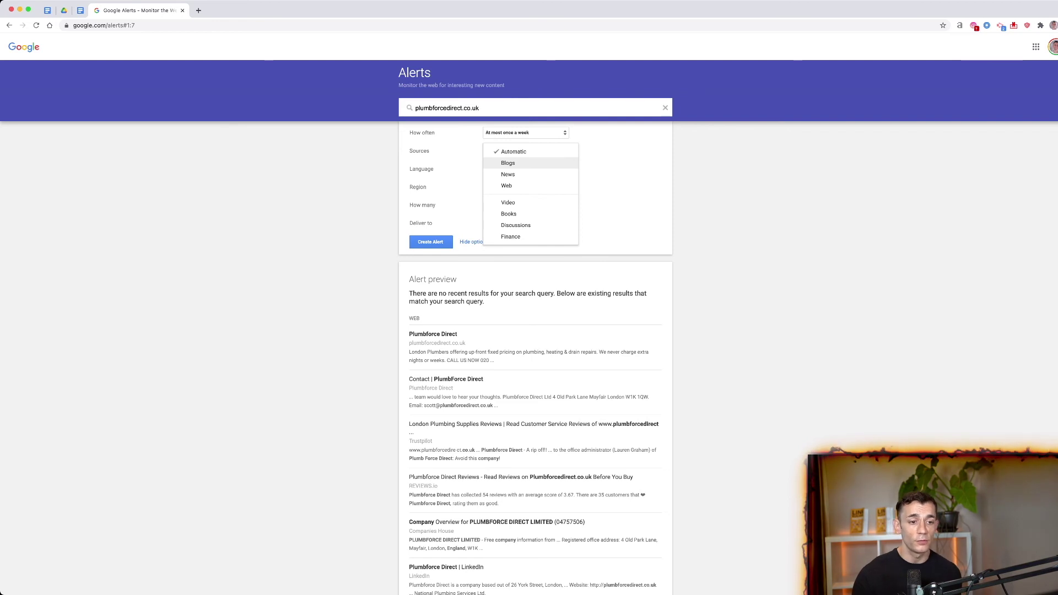
{"action": "key", "text": "Escape"}
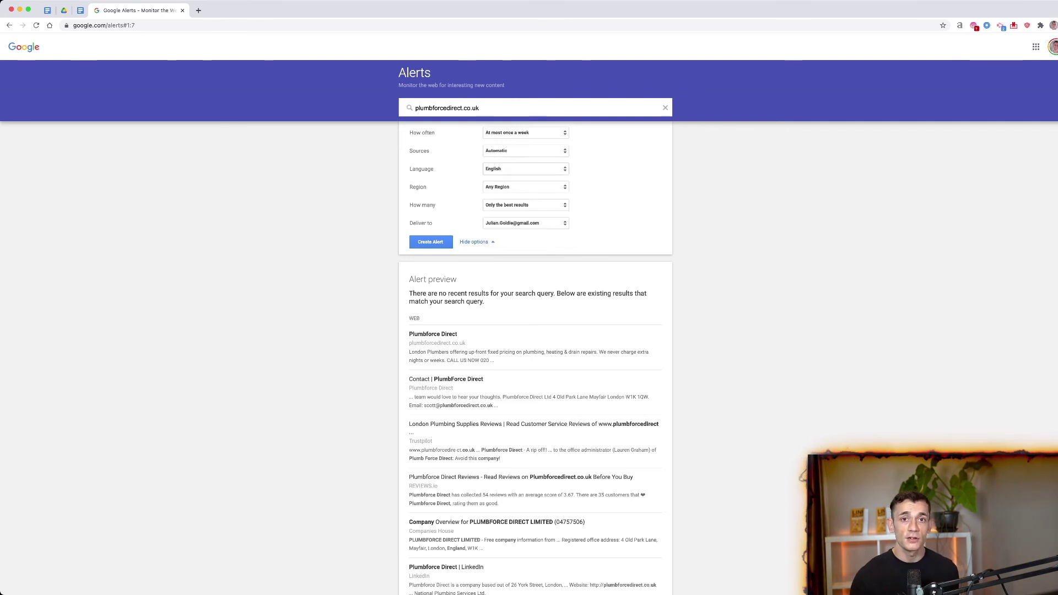
{"action": "left_click", "coordinate": [525, 168]}
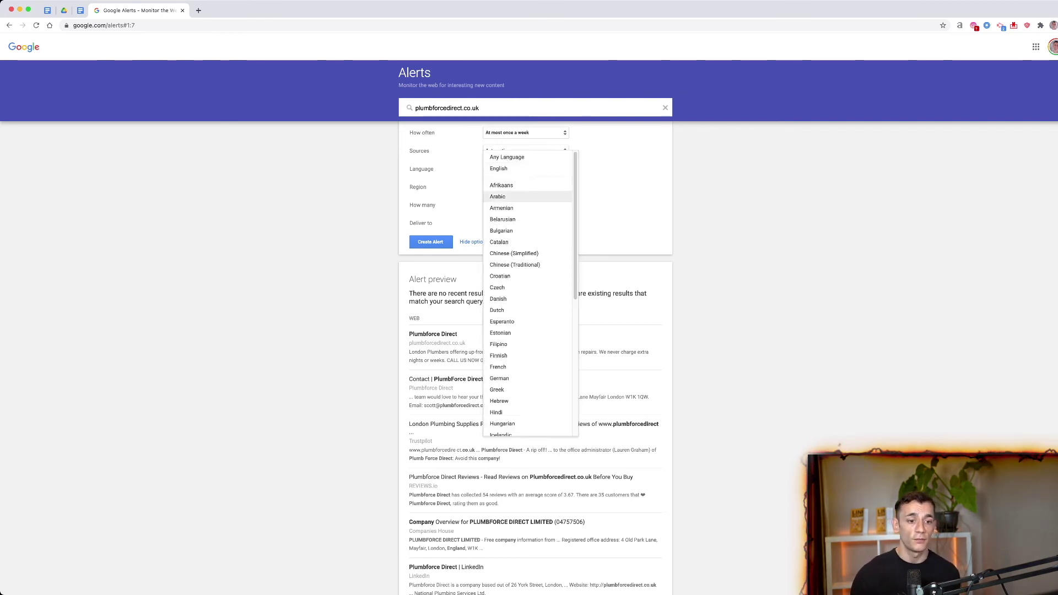
{"action": "scroll", "coordinate": [527, 292], "scroll_direction": "down", "scroll_amount": 5}
{"action": "scroll", "coordinate": [528, 292], "scroll_direction": "up", "scroll_amount": 5}
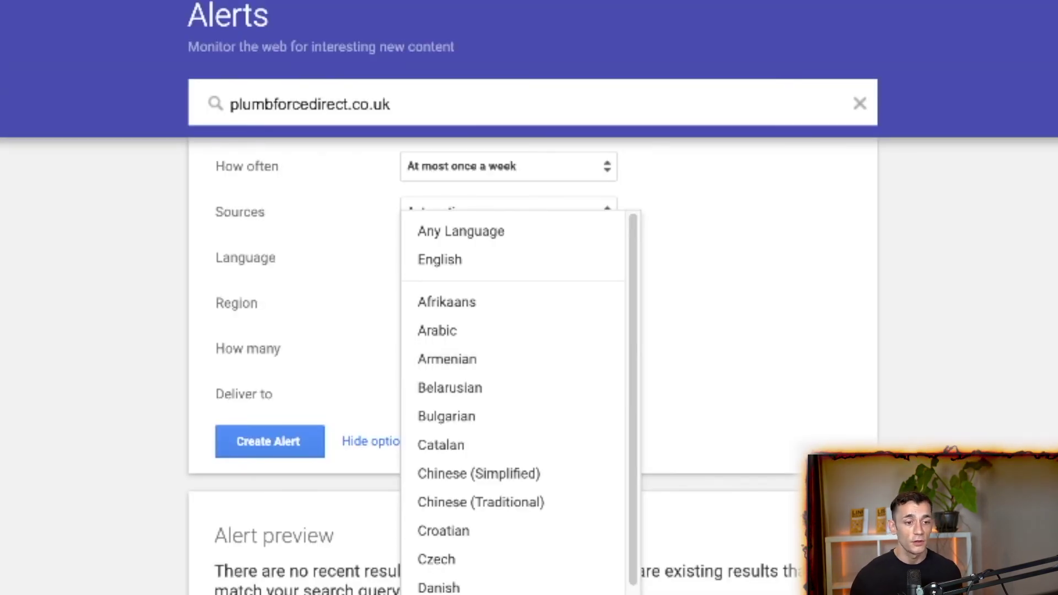
{"action": "left_click", "coordinate": [440, 259]}
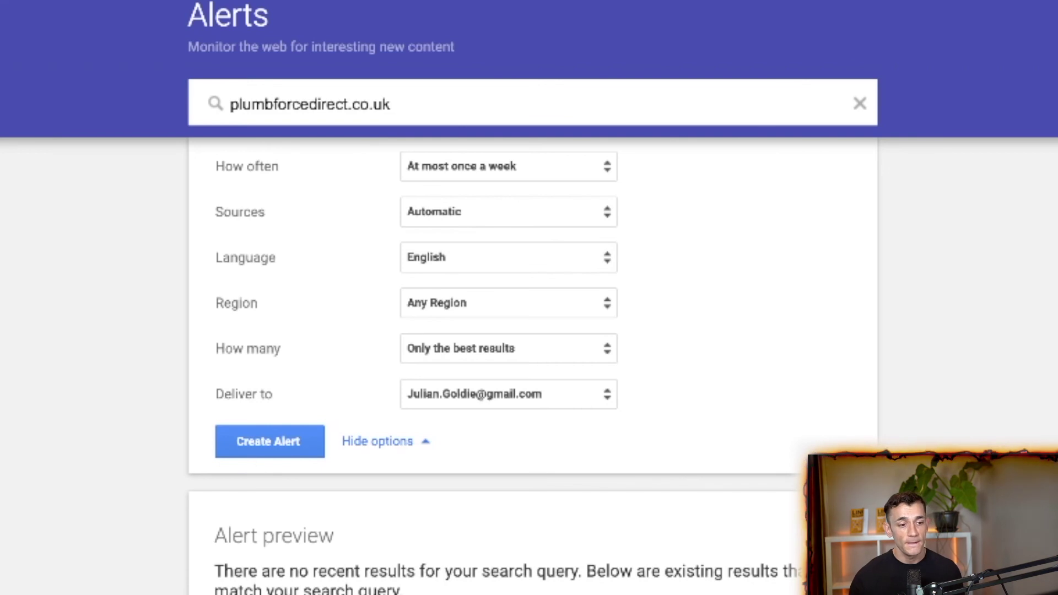
{"action": "left_click", "coordinate": [507, 303]}
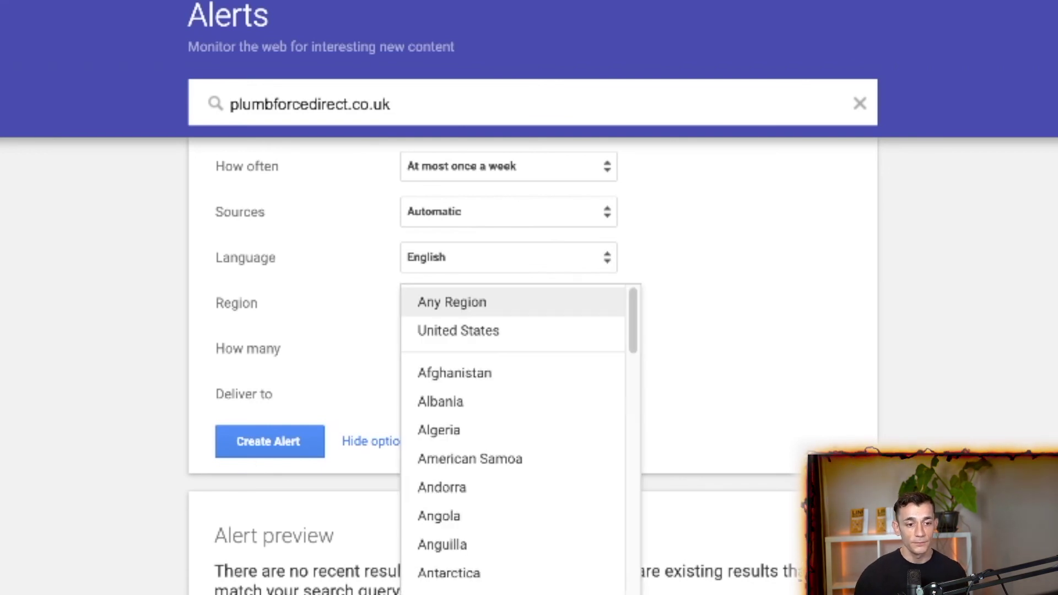
{"action": "scroll", "coordinate": [512, 441], "scroll_direction": "down", "scroll_amount": 20}
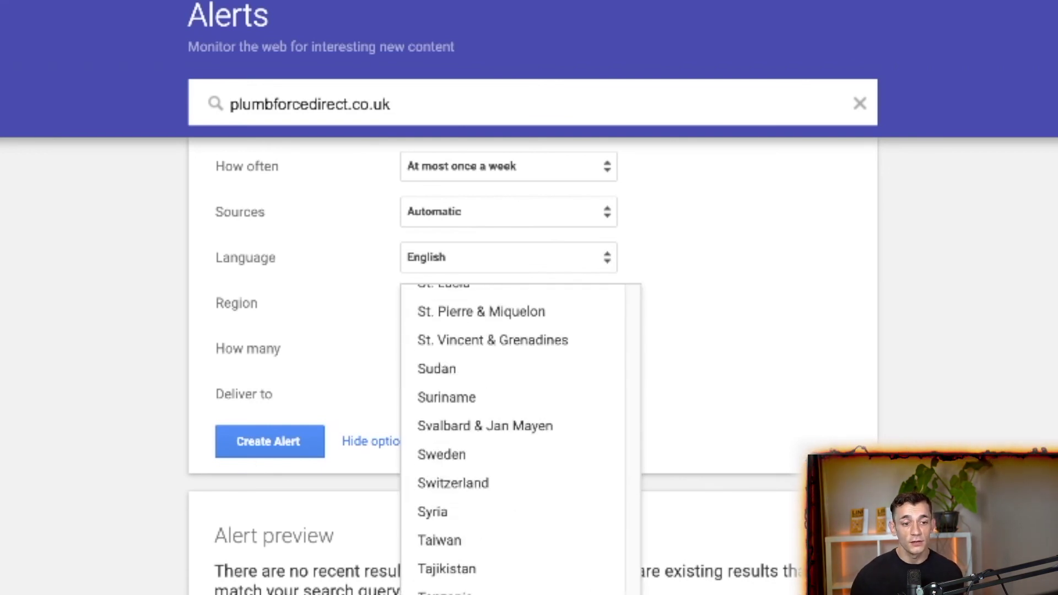
{"action": "key", "text": "Escape"}
Switch the alert's result amount to All results and back to Only the best results
{"action": "left_click", "coordinate": [507, 348]}
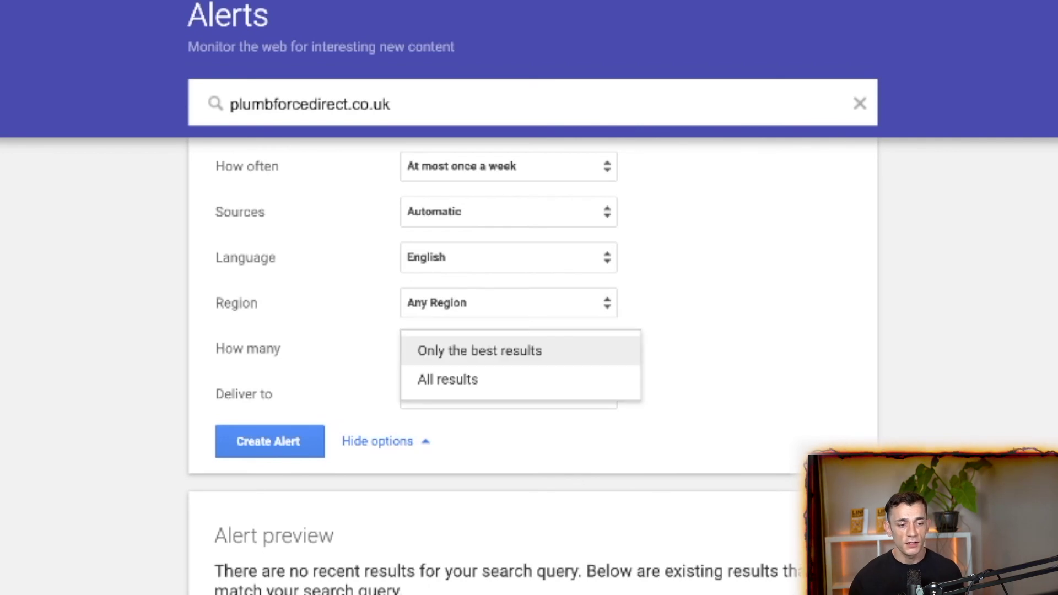
{"action": "left_click", "coordinate": [447, 379]}
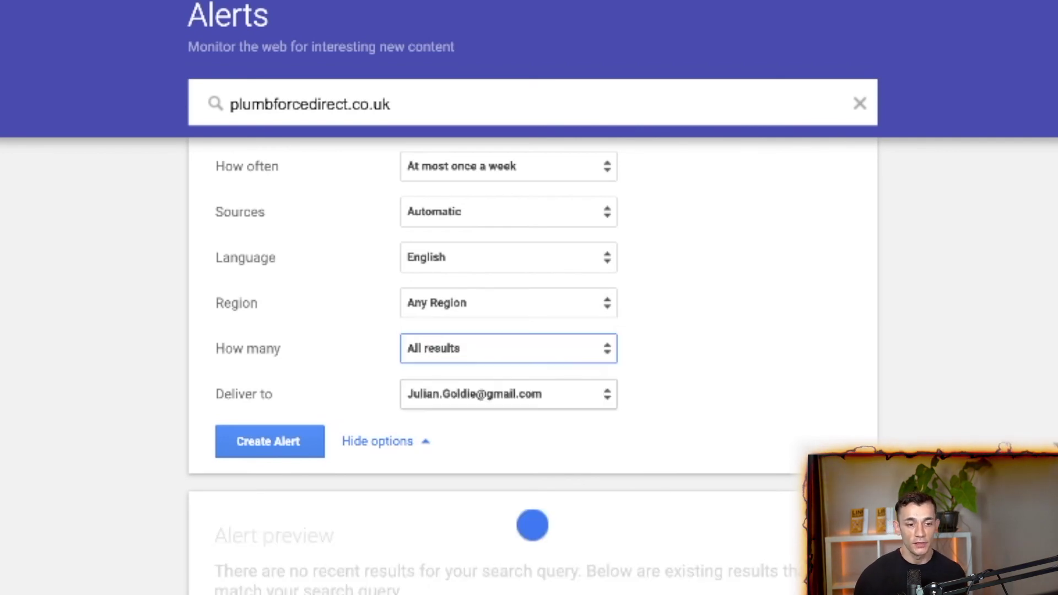
{"action": "left_click", "coordinate": [507, 348]}
{"action": "left_click", "coordinate": [479, 322]}
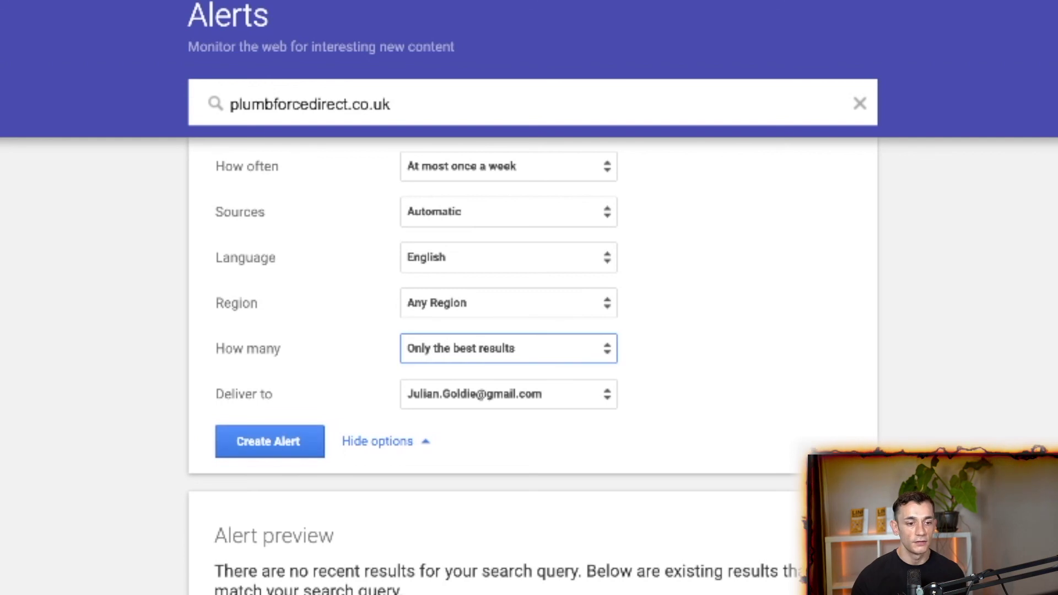